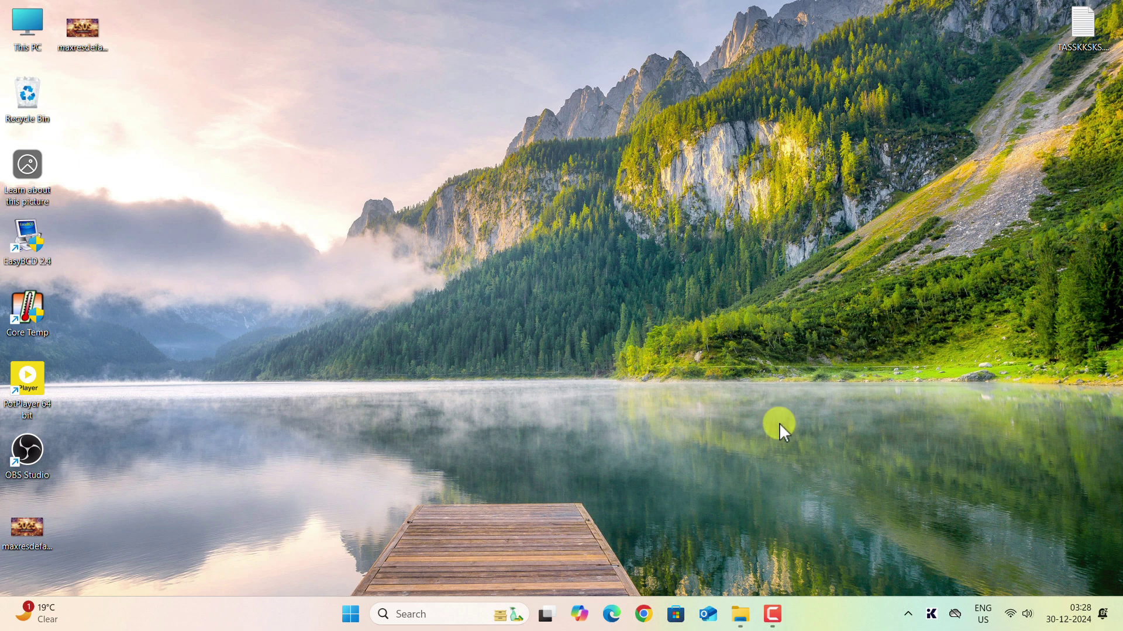
{"action": "left_click", "coordinate": [708, 525]}
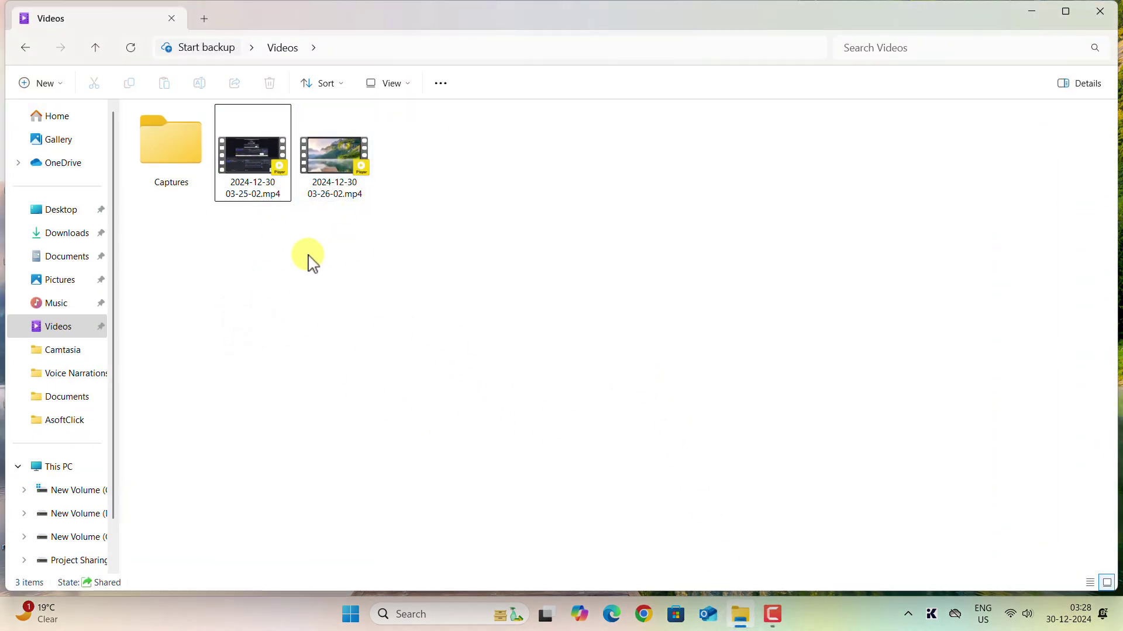
{"action": "left_click", "coordinate": [229, 165]}
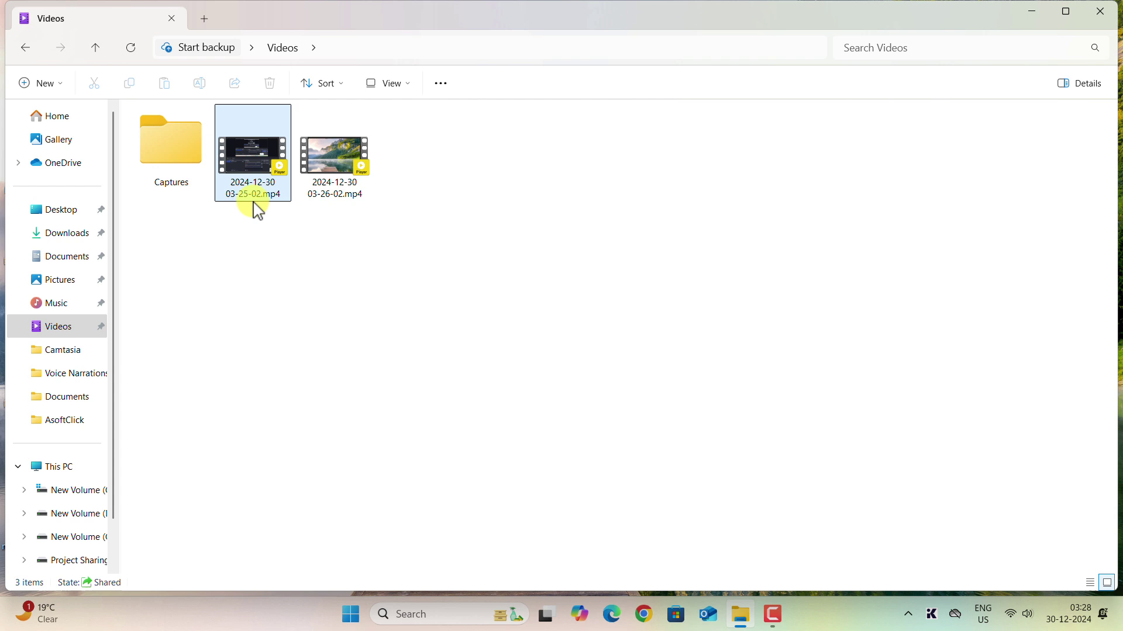
{"action": "left_click", "coordinate": [253, 287]}
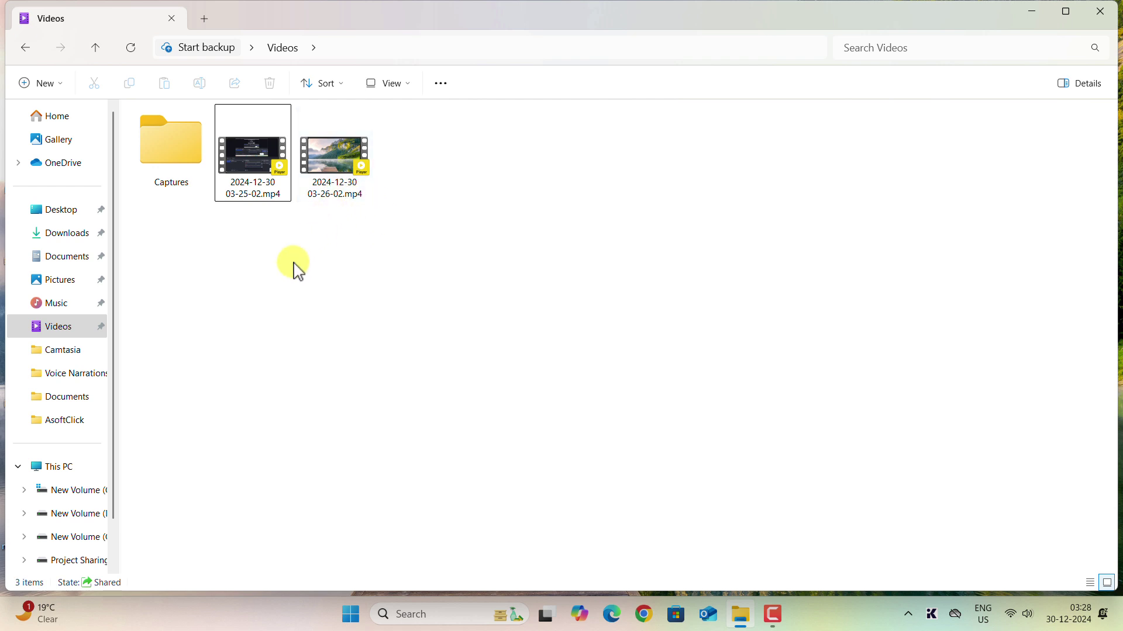
{"action": "left_click", "coordinate": [262, 201]}
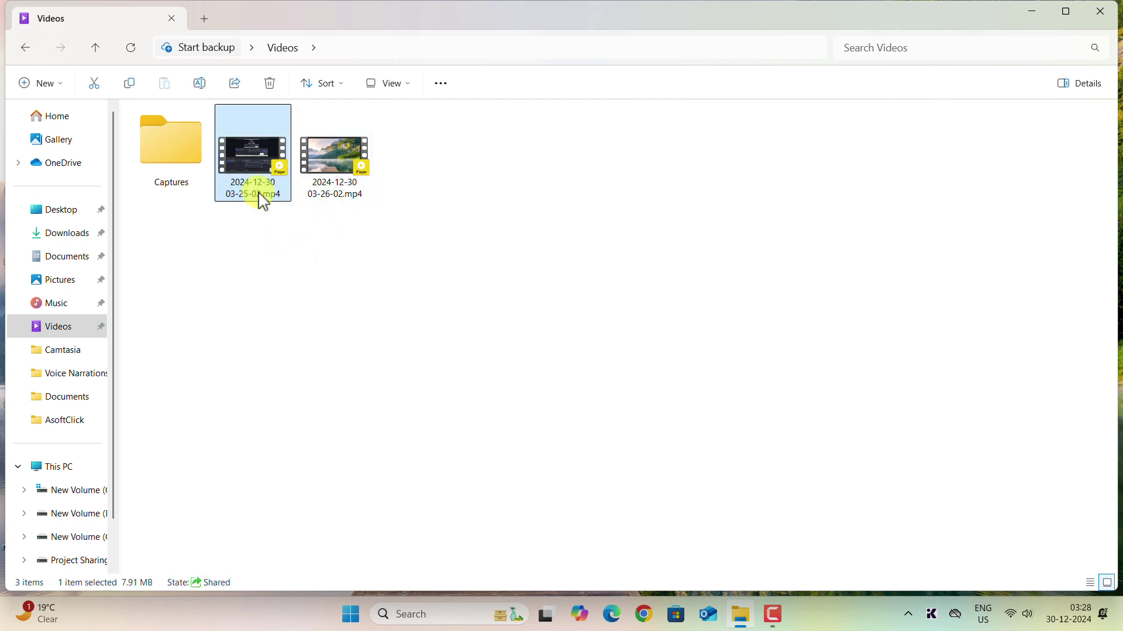
{"action": "double_click", "coordinate": [264, 202]}
{"action": "left_click", "coordinate": [682, 15]}
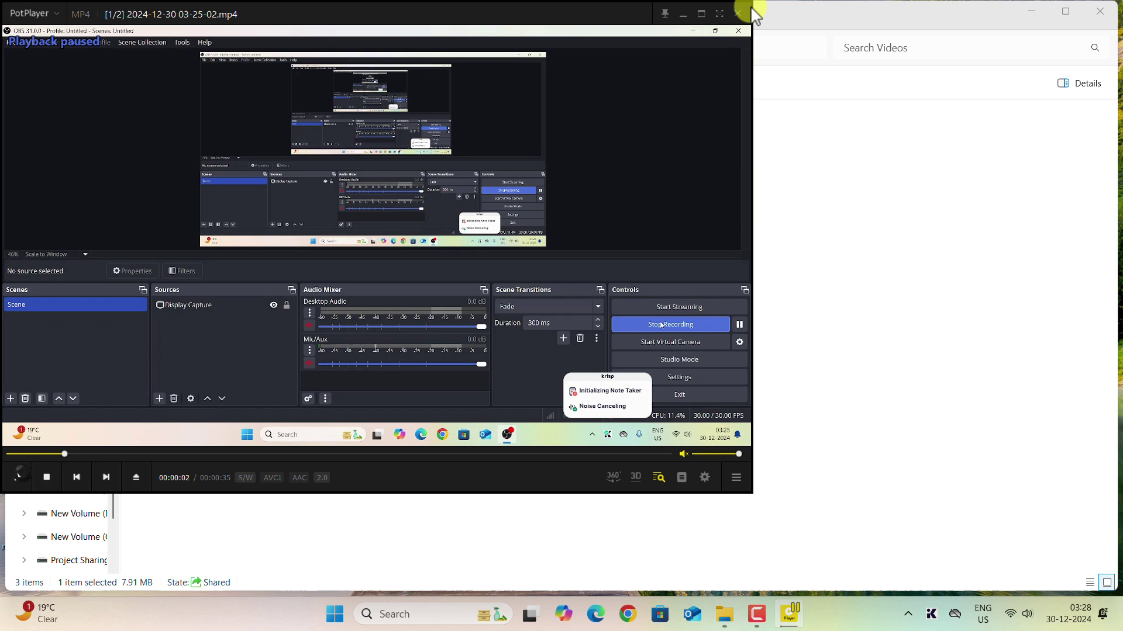
{"action": "left_click", "coordinate": [313, 174]}
{"action": "double_click", "coordinate": [313, 174]}
{"action": "left_click", "coordinate": [790, 614]}
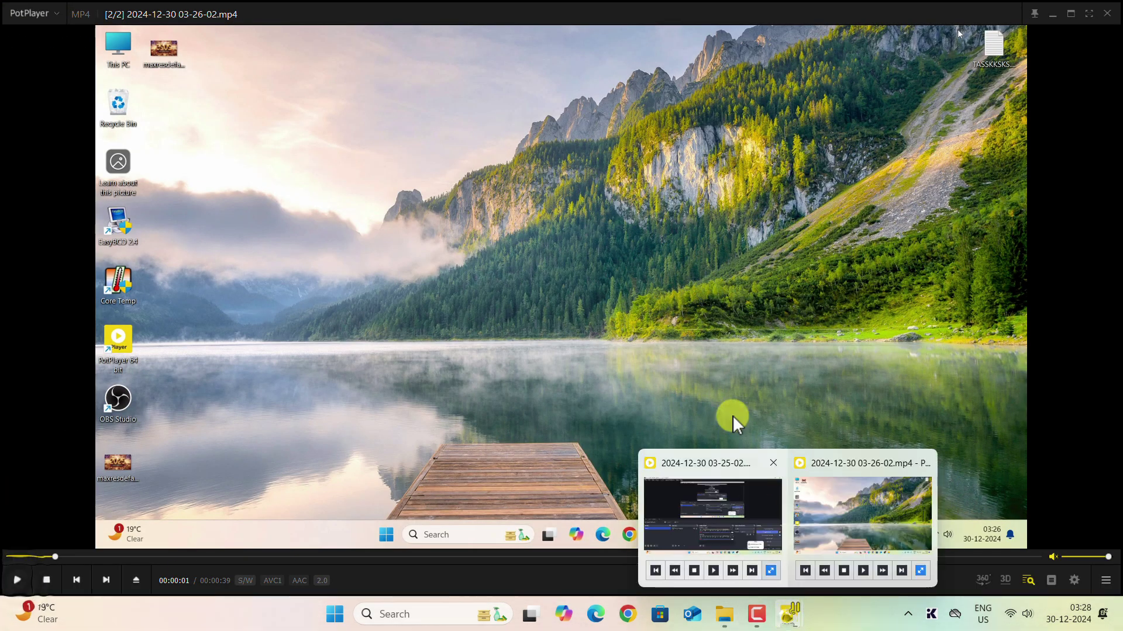
{"action": "left_click", "coordinate": [711, 515]}
{"action": "left_click", "coordinate": [720, 15]}
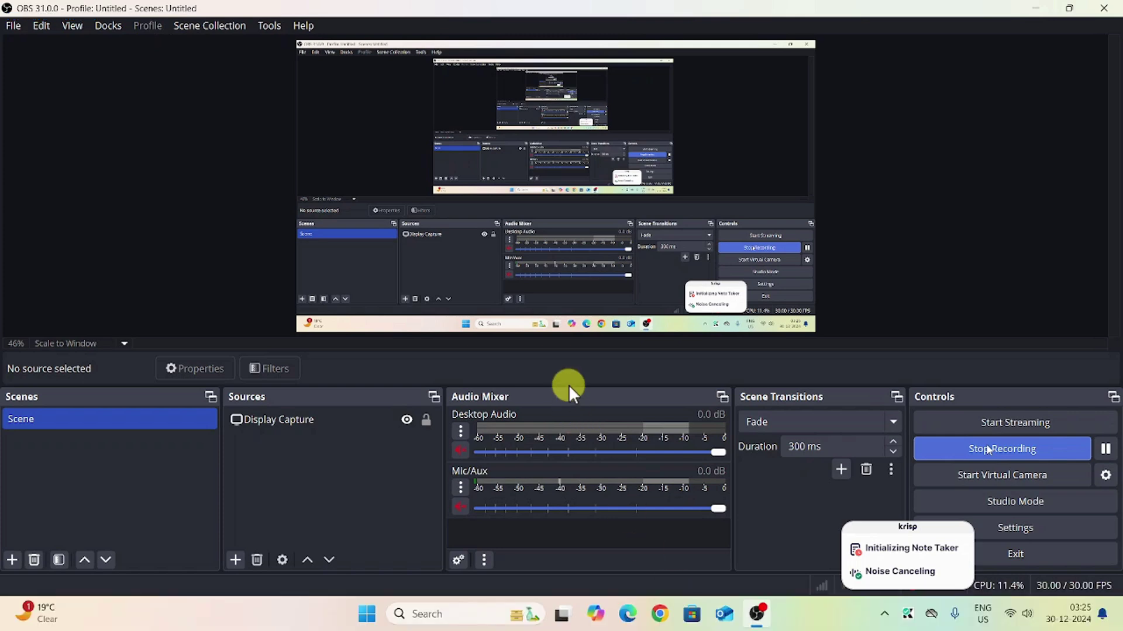
{"action": "key", "text": "space"}
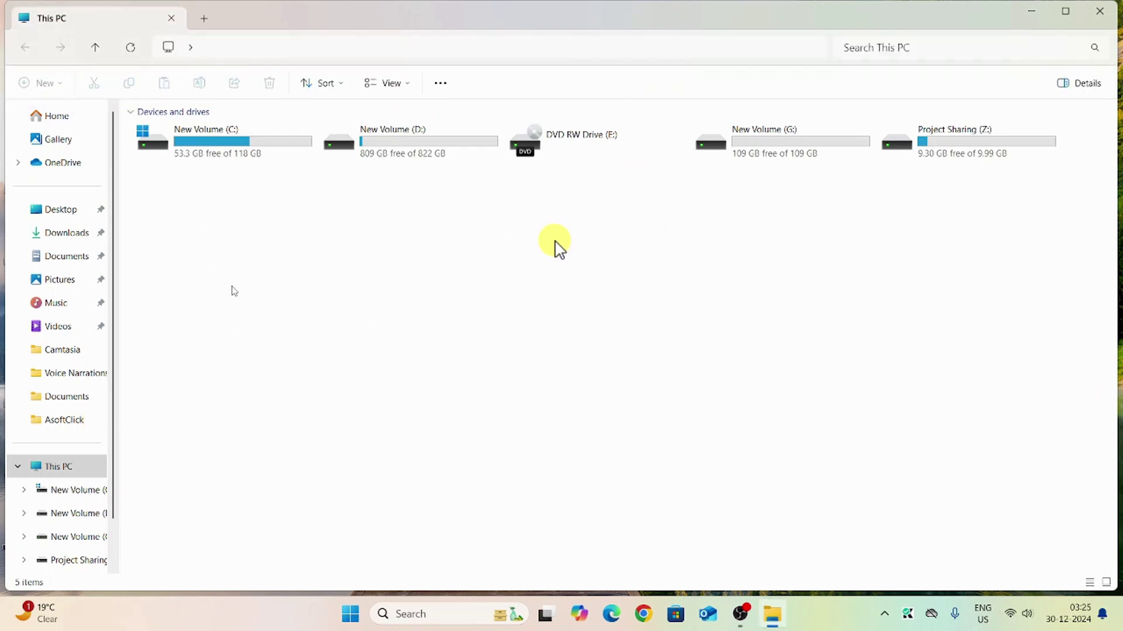
{"action": "double_click", "coordinate": [138, 286]}
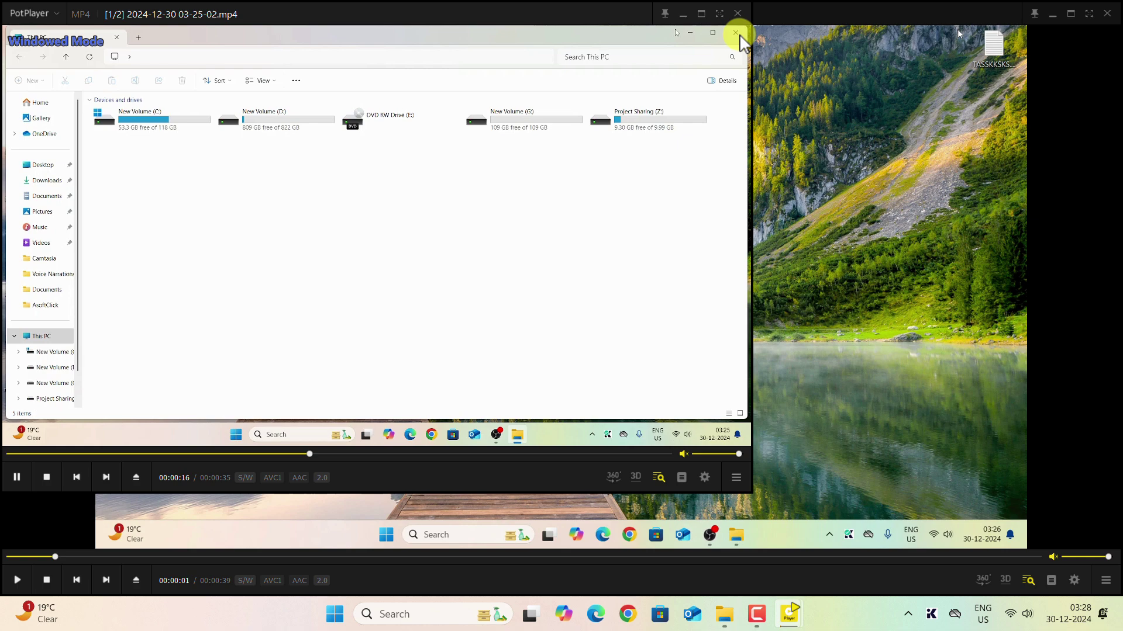
{"action": "left_click", "coordinate": [971, 311]}
{"action": "left_click", "coordinate": [1089, 13]}
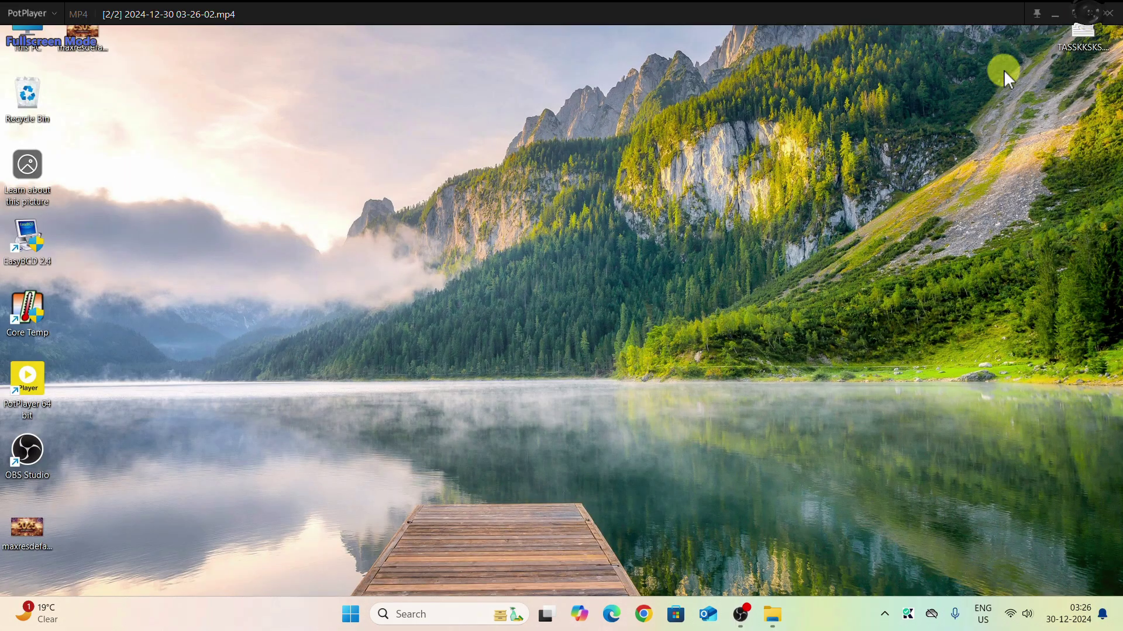
{"action": "key", "text": "space"}
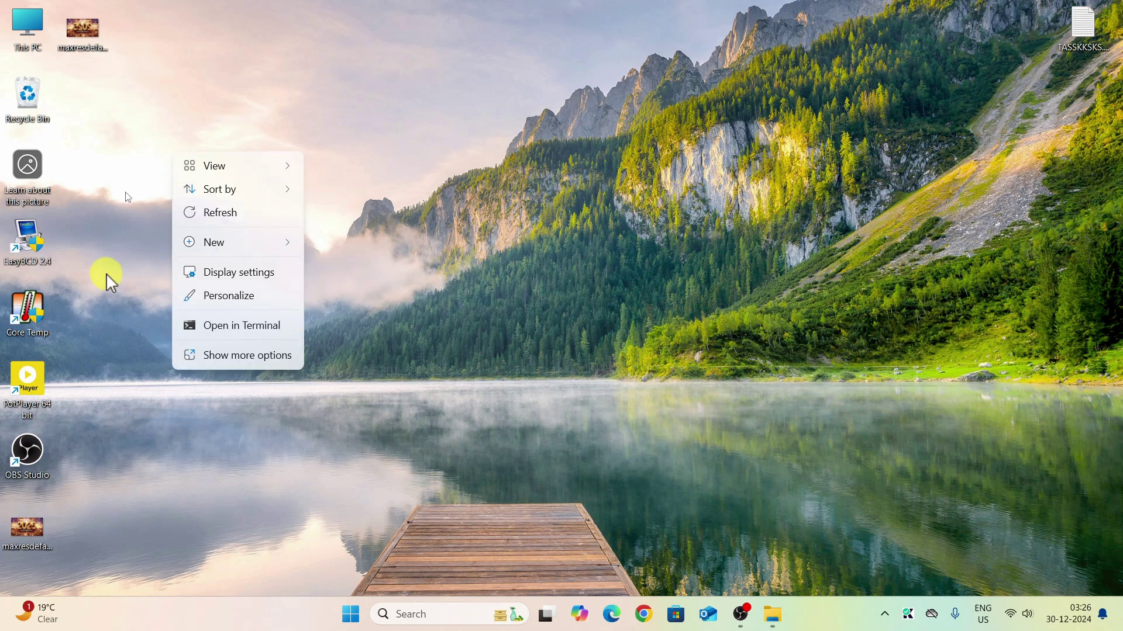
{"action": "mouse_move", "coordinate": [262, 581]}
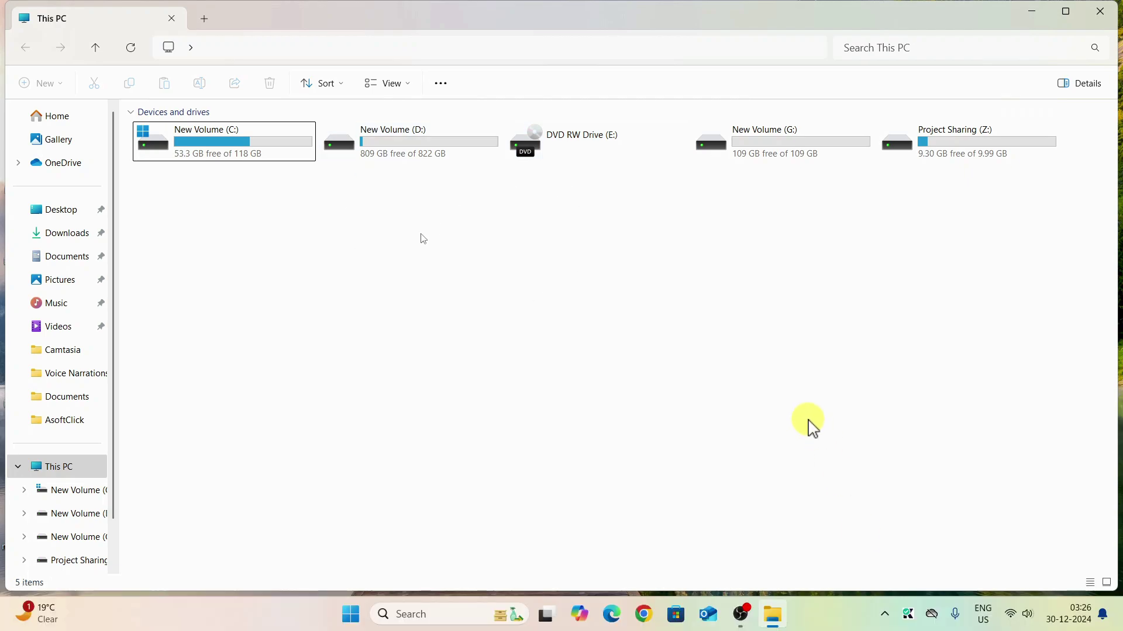
{"action": "double_click", "coordinate": [813, 428]}
{"action": "left_click", "coordinate": [746, 566]}
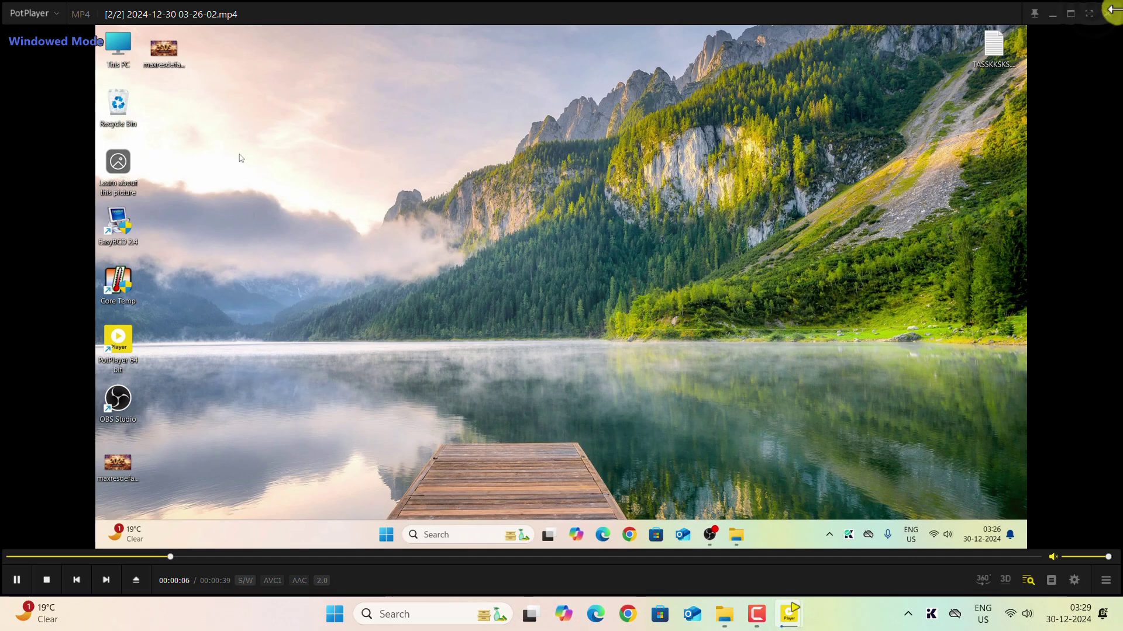
{"action": "left_click", "coordinate": [1113, 9]}
{"action": "left_click", "coordinate": [611, 394]}
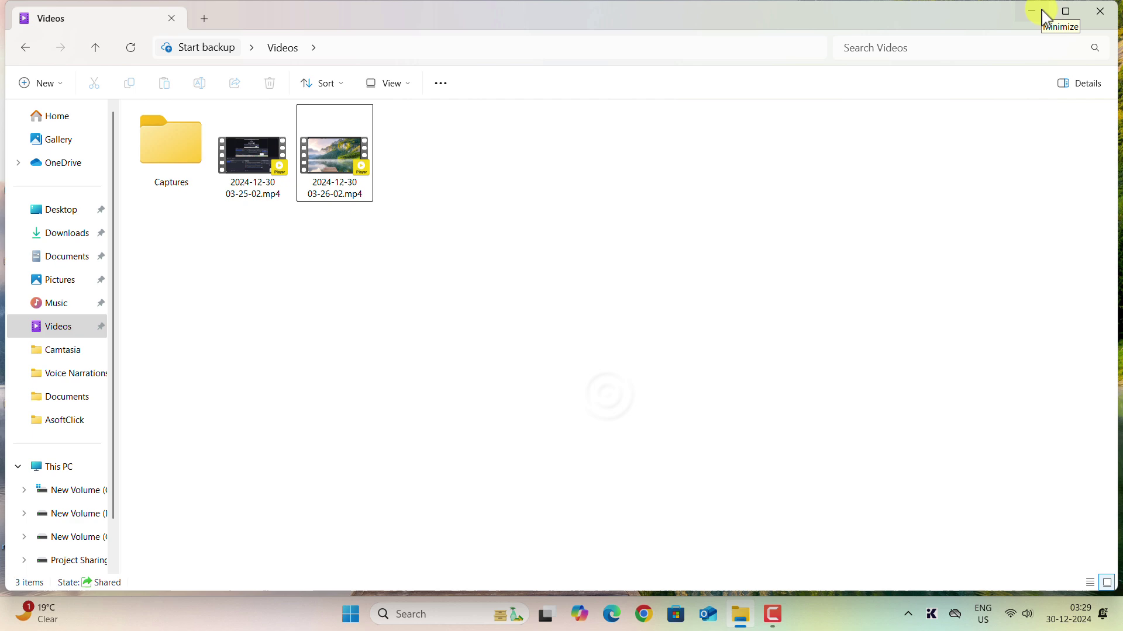
- Minimize File Explorer and bring up OBS Studio's Settings through the File menu
{"action": "left_click", "coordinate": [1032, 12]}
{"action": "right_click", "coordinate": [575, 192]}
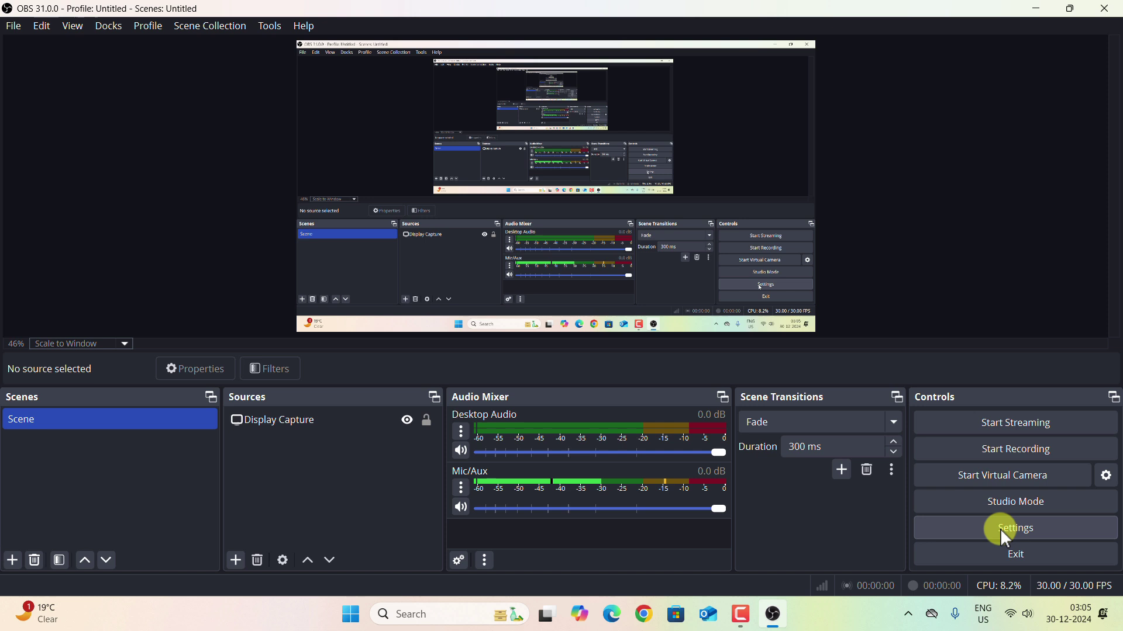
{"action": "left_click", "coordinate": [13, 27]}
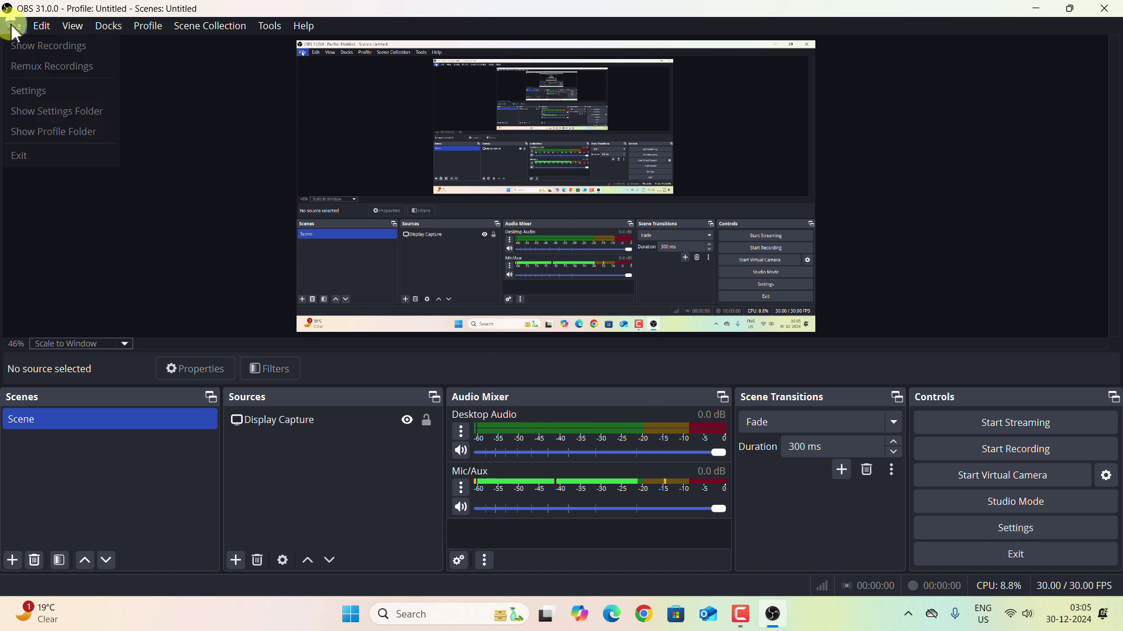
{"action": "left_click", "coordinate": [46, 92]}
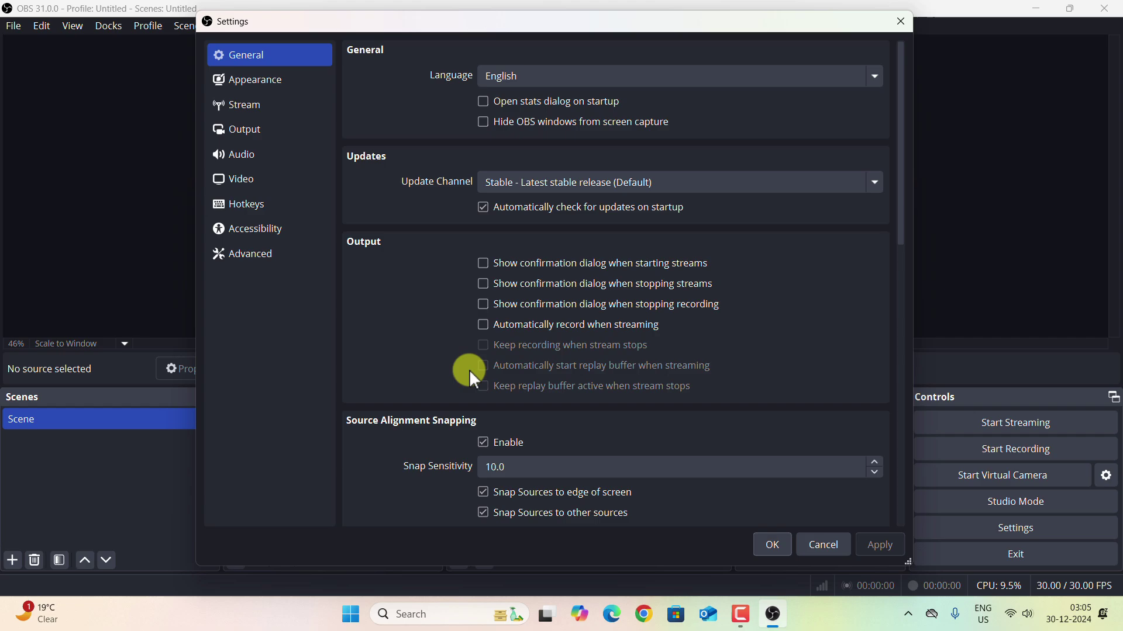
- Verify in Windows Settings > System > Display that resolution stays 1920 × 1080, then minimize Settings
{"action": "left_click", "coordinate": [431, 614]}
{"action": "type", "text": "settings"}
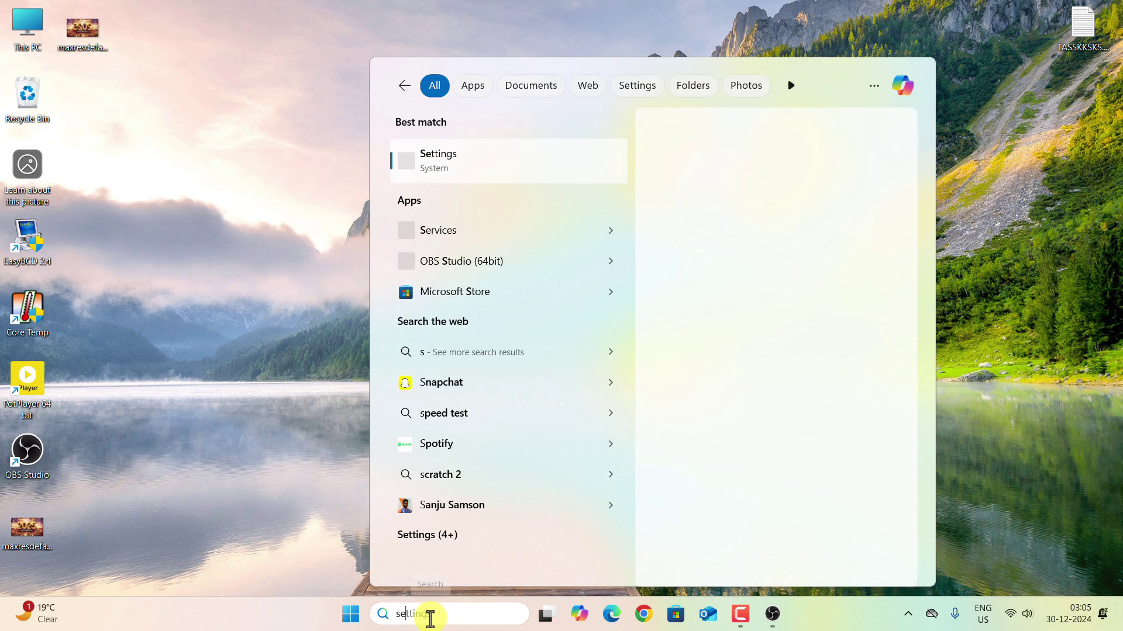
{"action": "left_click", "coordinate": [466, 170]}
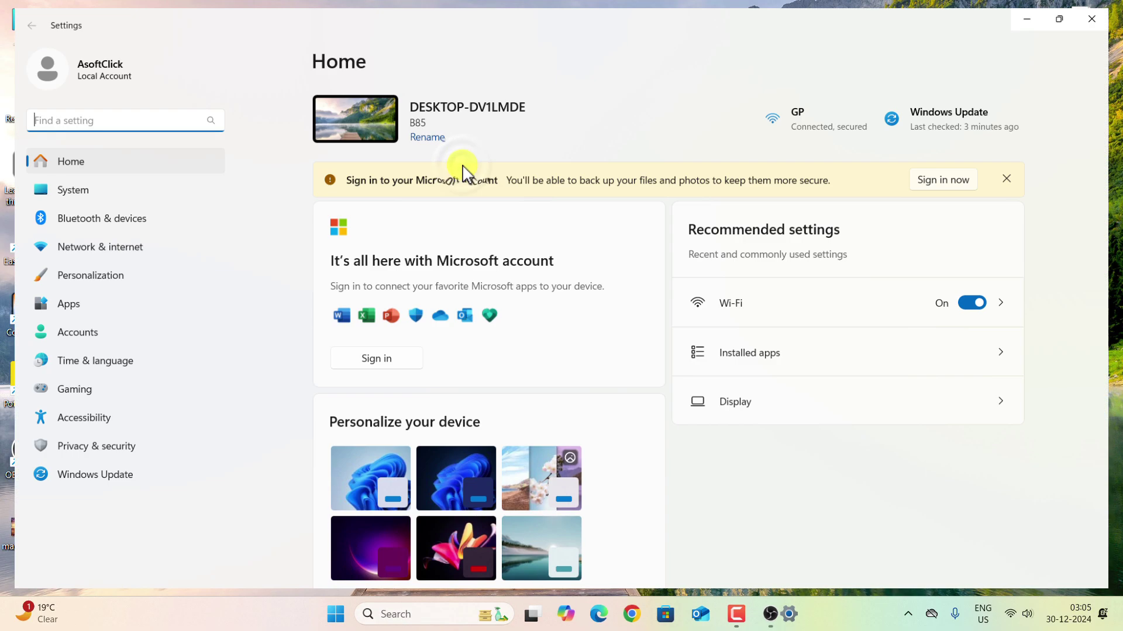
{"action": "left_click", "coordinate": [63, 187]}
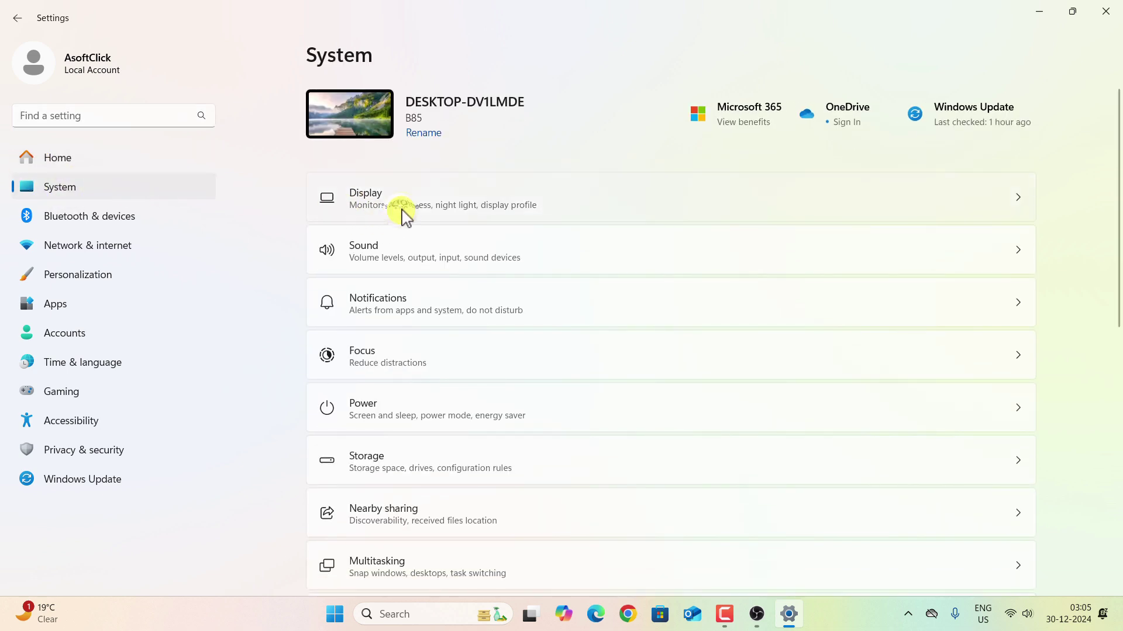
{"action": "left_click", "coordinate": [404, 212]}
{"action": "scroll", "coordinate": [839, 422], "scroll_direction": "down", "scroll_amount": 1}
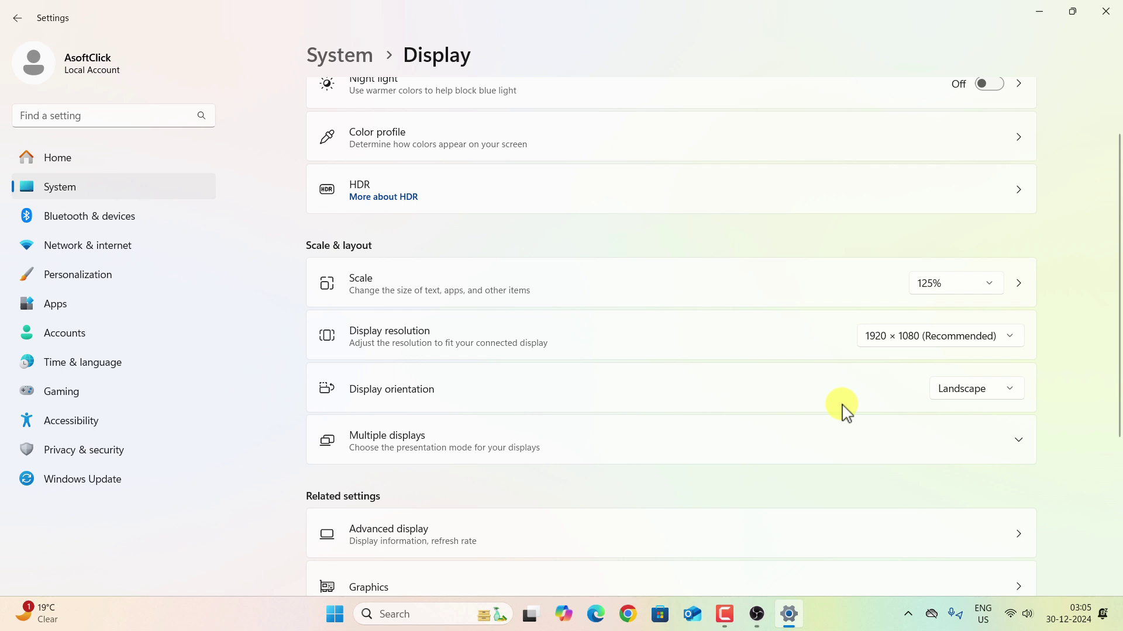
{"action": "left_click", "coordinate": [977, 346]}
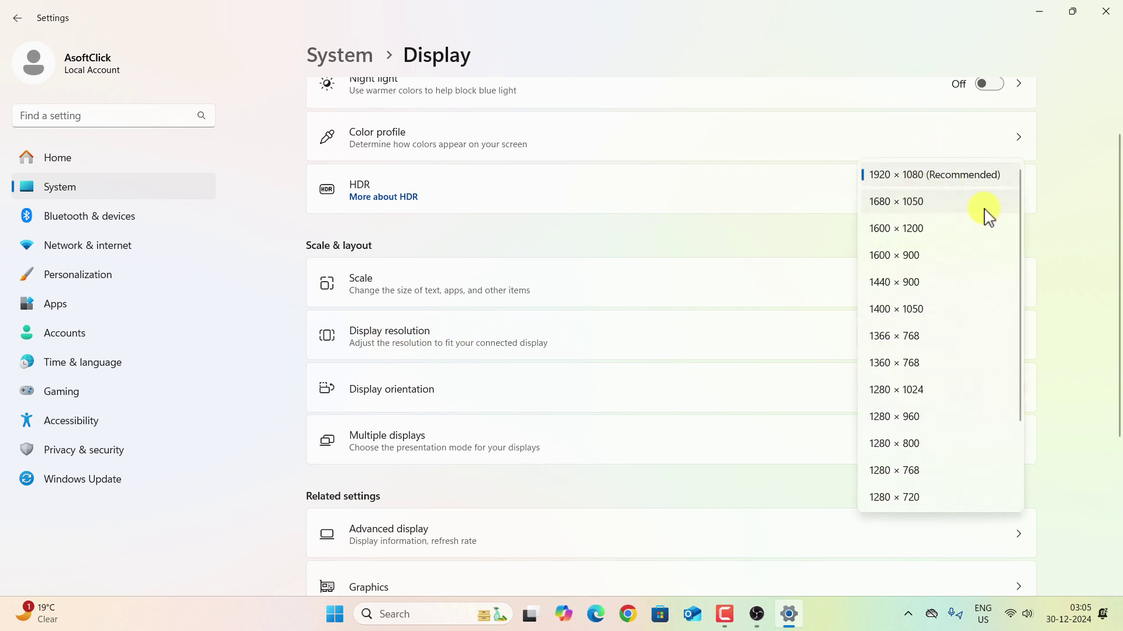
{"action": "left_click", "coordinate": [1047, 228]}
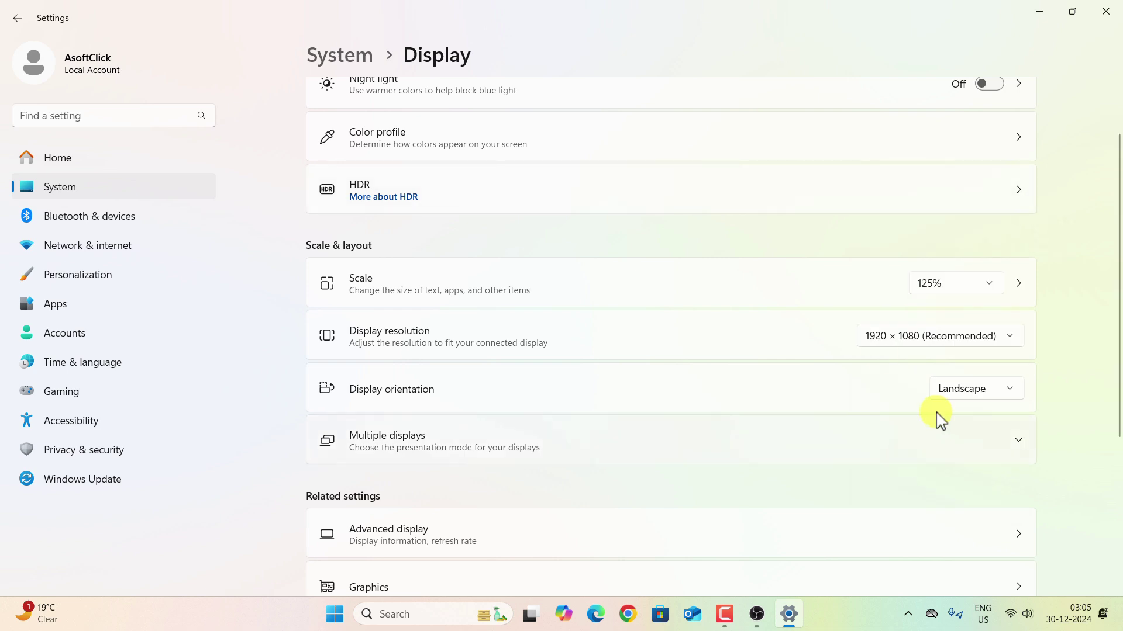
{"action": "left_click", "coordinate": [1039, 11]}
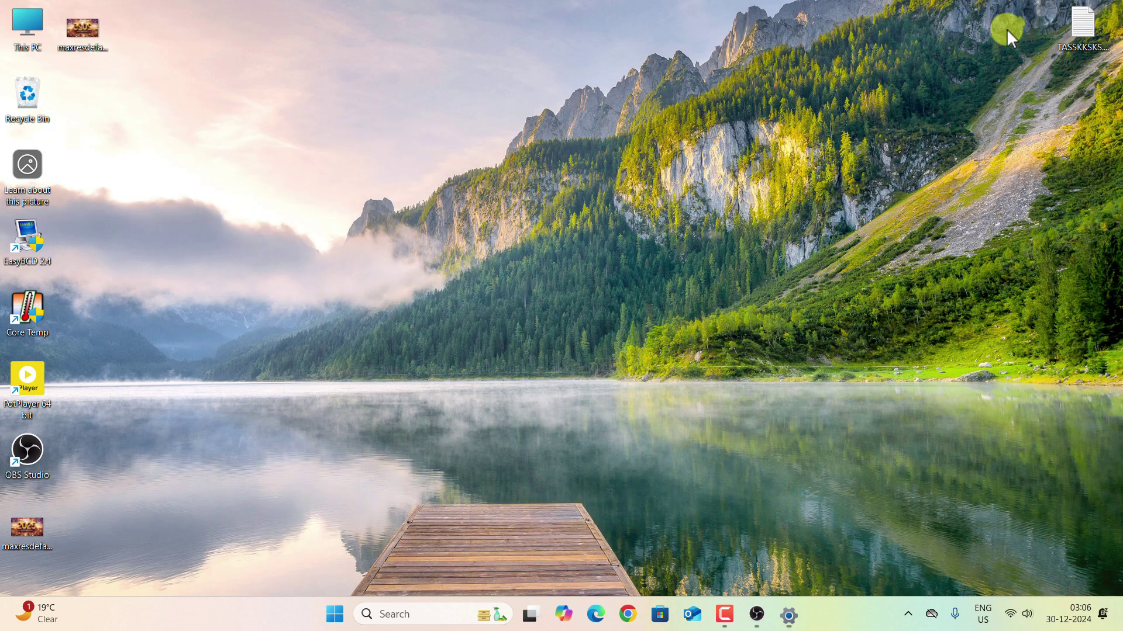
- Restore OBS and change Process Priority on the Advanced settings page from Normal to High
{"action": "left_click", "coordinate": [756, 611]}
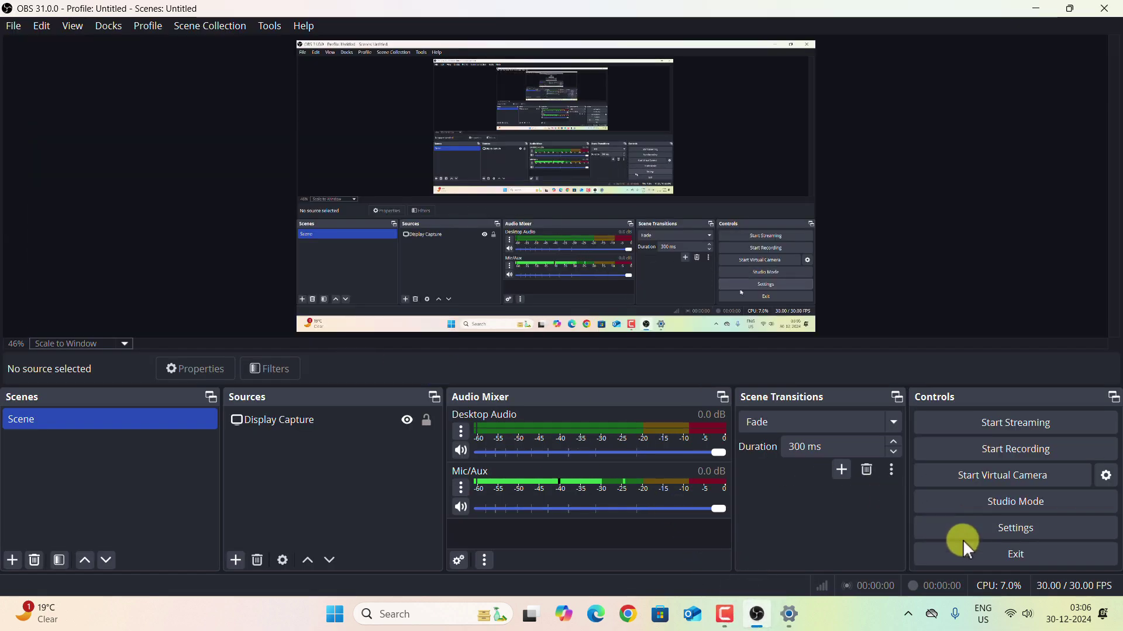
{"action": "left_click", "coordinate": [942, 526]}
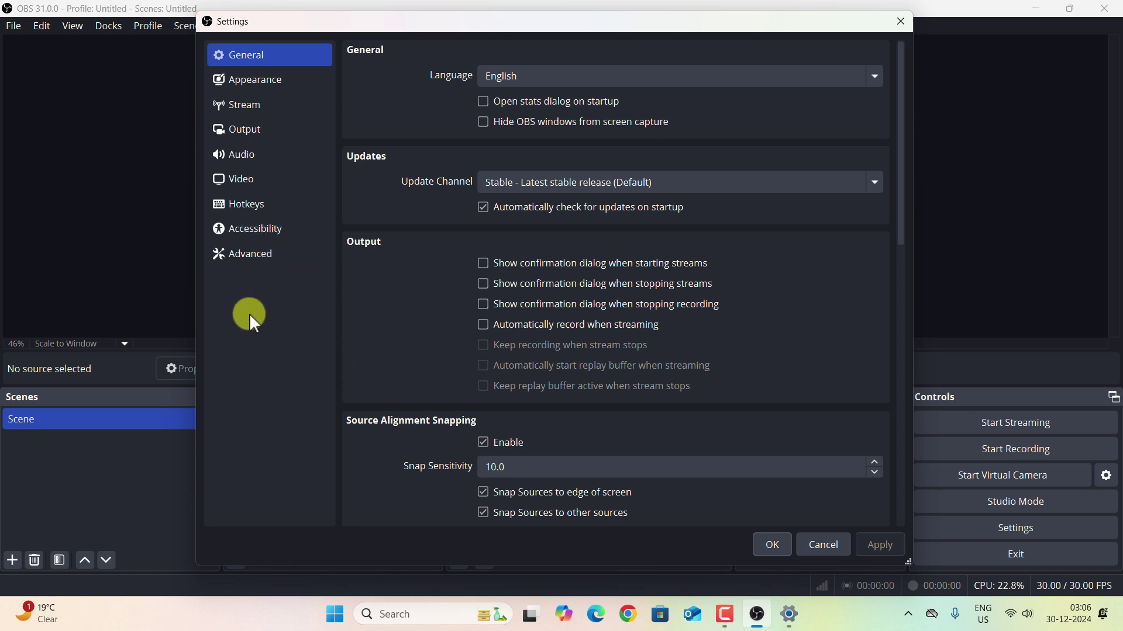
{"action": "left_click", "coordinate": [260, 258]}
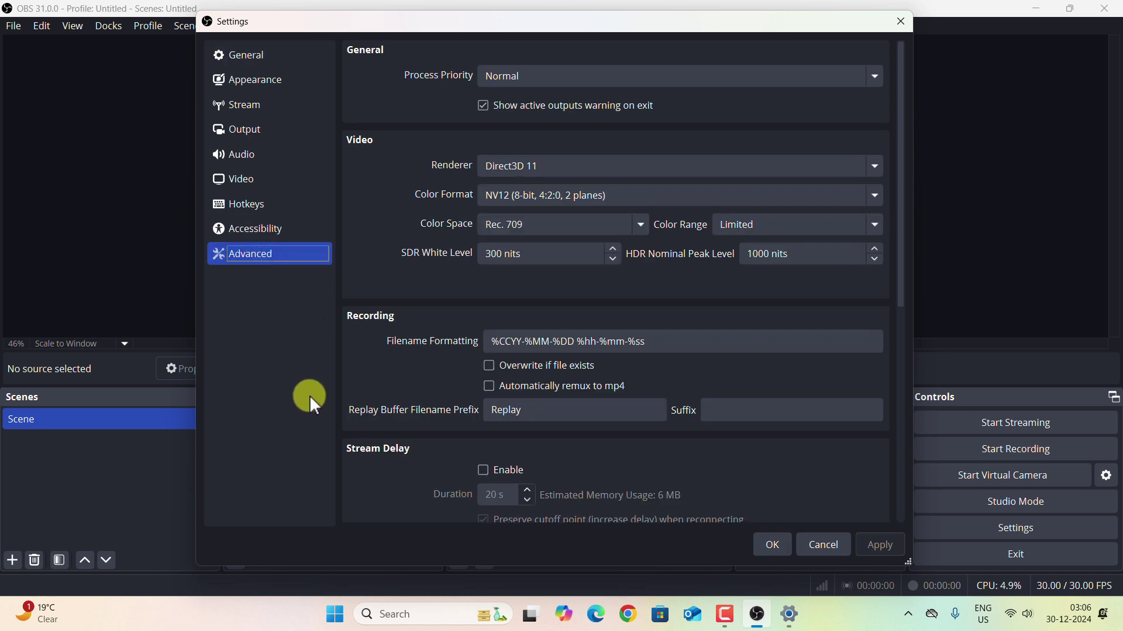
{"action": "left_click", "coordinate": [506, 78]}
{"action": "left_click", "coordinate": [492, 96]}
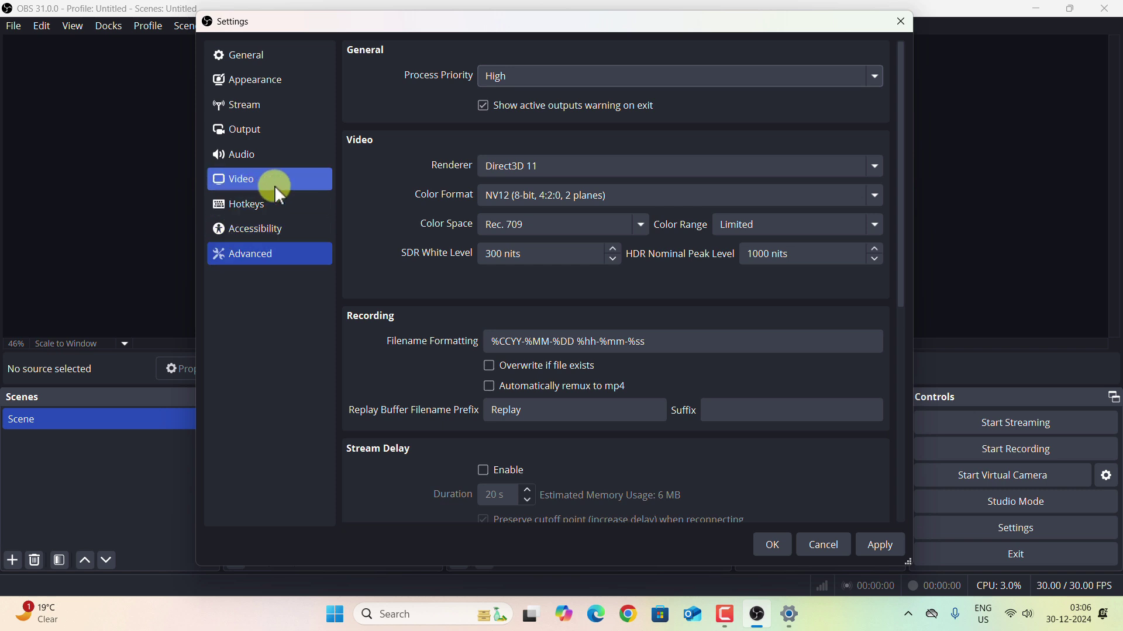
{"action": "left_click", "coordinate": [253, 178]}
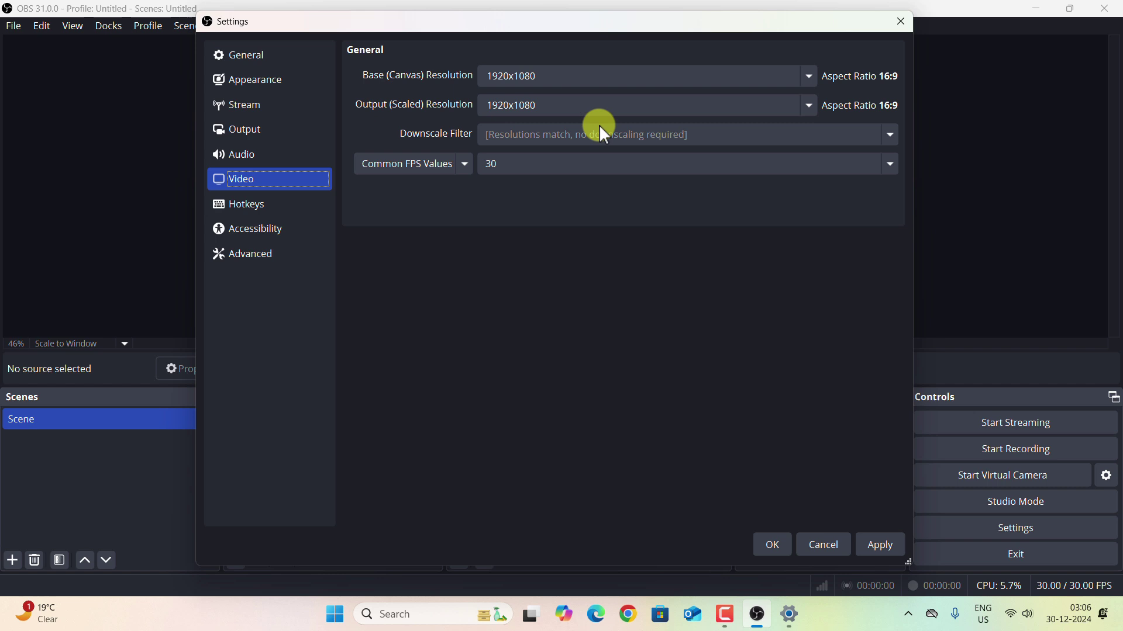
{"action": "left_click", "coordinate": [808, 106]}
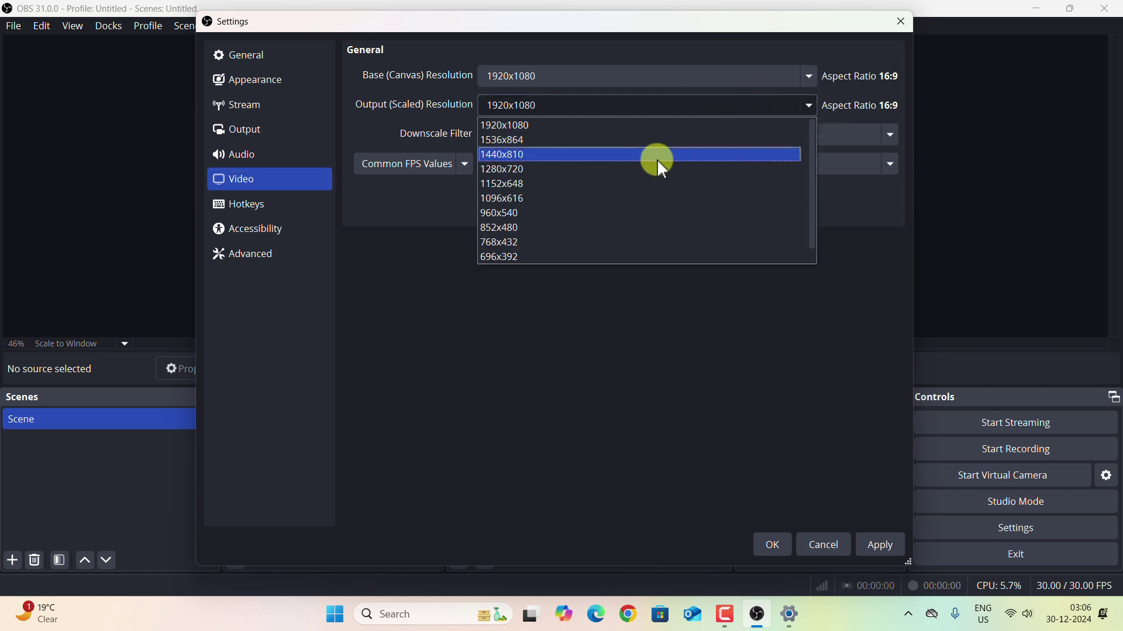
{"action": "left_click", "coordinate": [517, 174]}
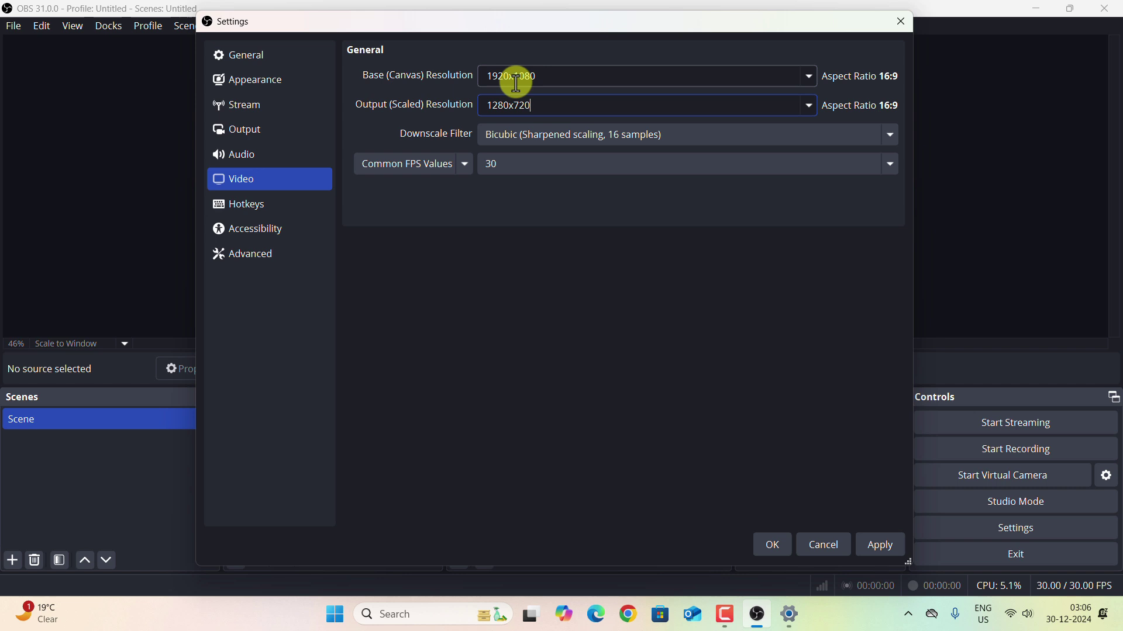
{"action": "left_click", "coordinate": [807, 106]}
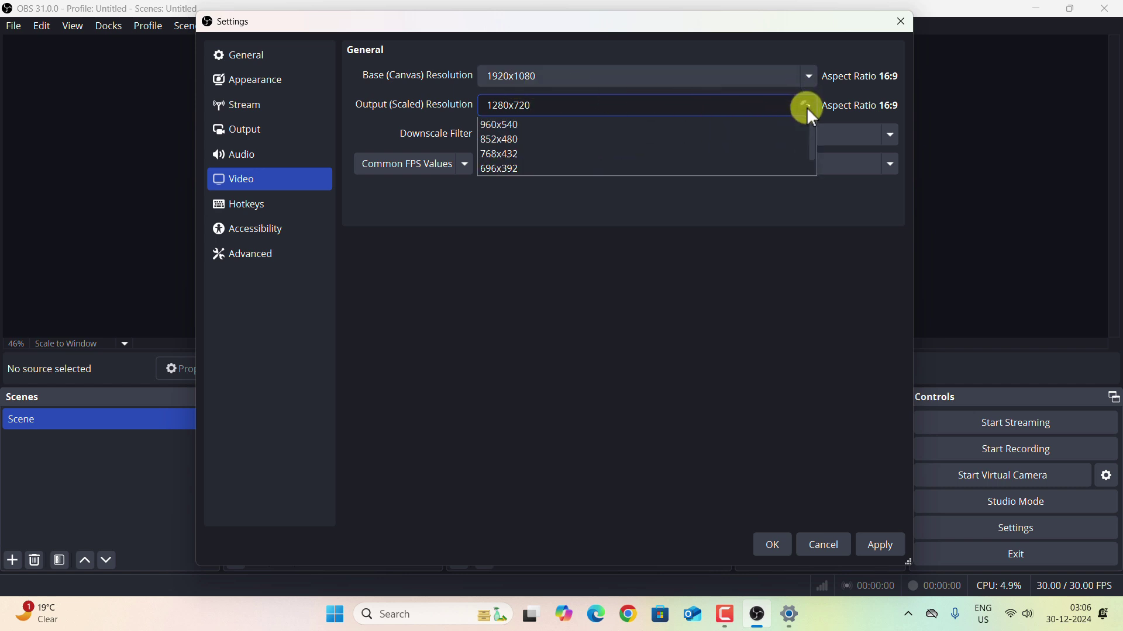
{"action": "left_click", "coordinate": [542, 123]}
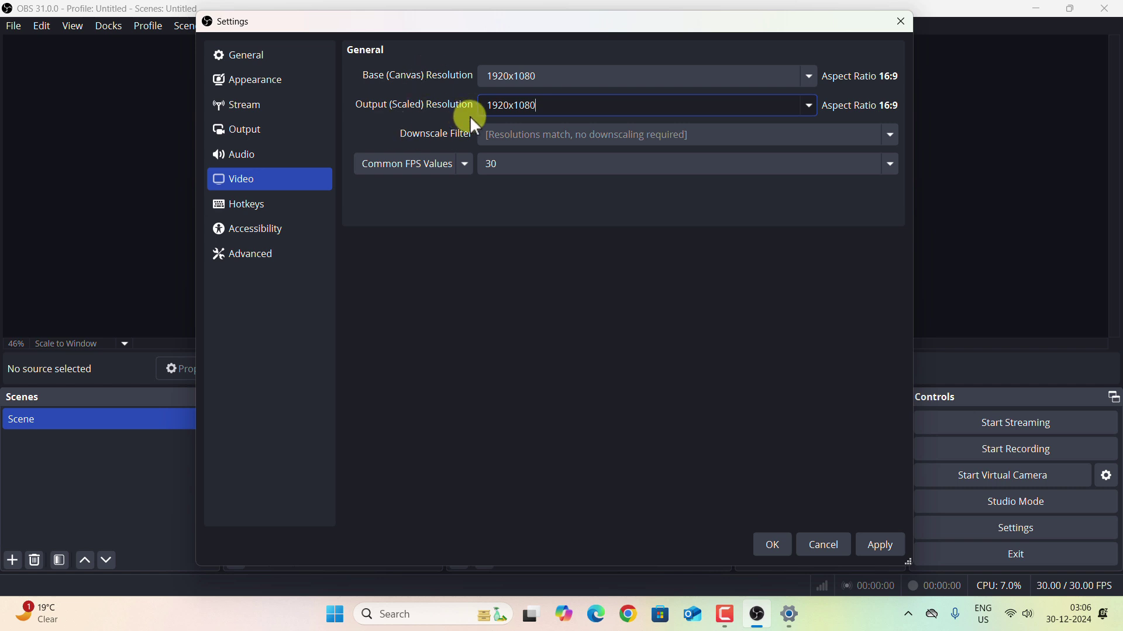
{"action": "left_click", "coordinate": [484, 81]}
{"action": "left_click_drag", "start_coordinate": [540, 79], "coordinate": [477, 79]}
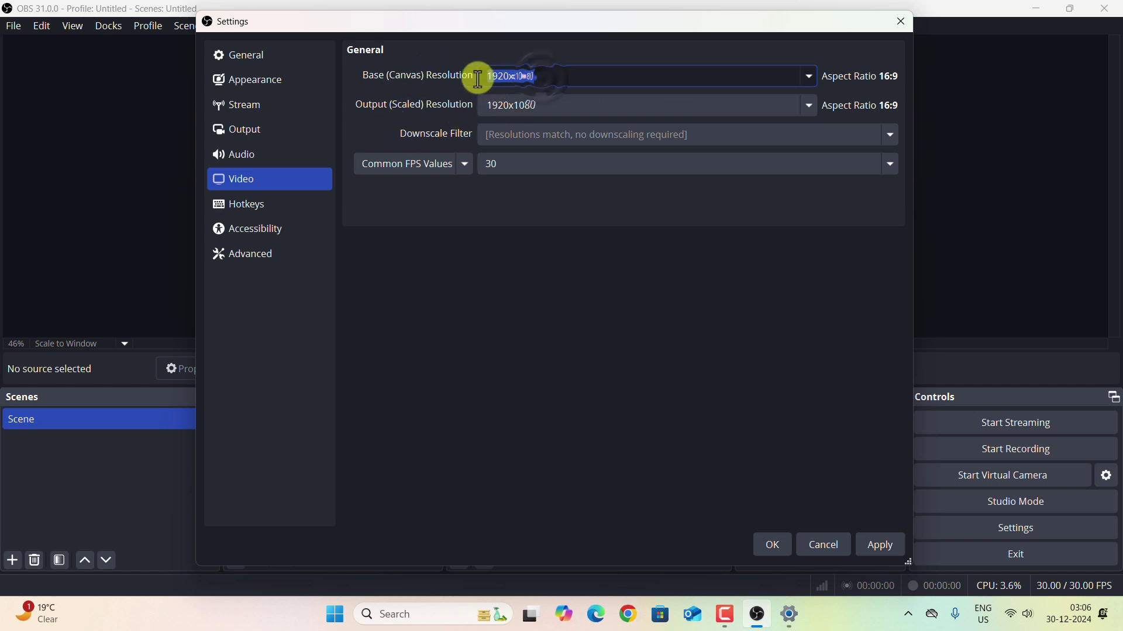
{"action": "type", "text": "256"}
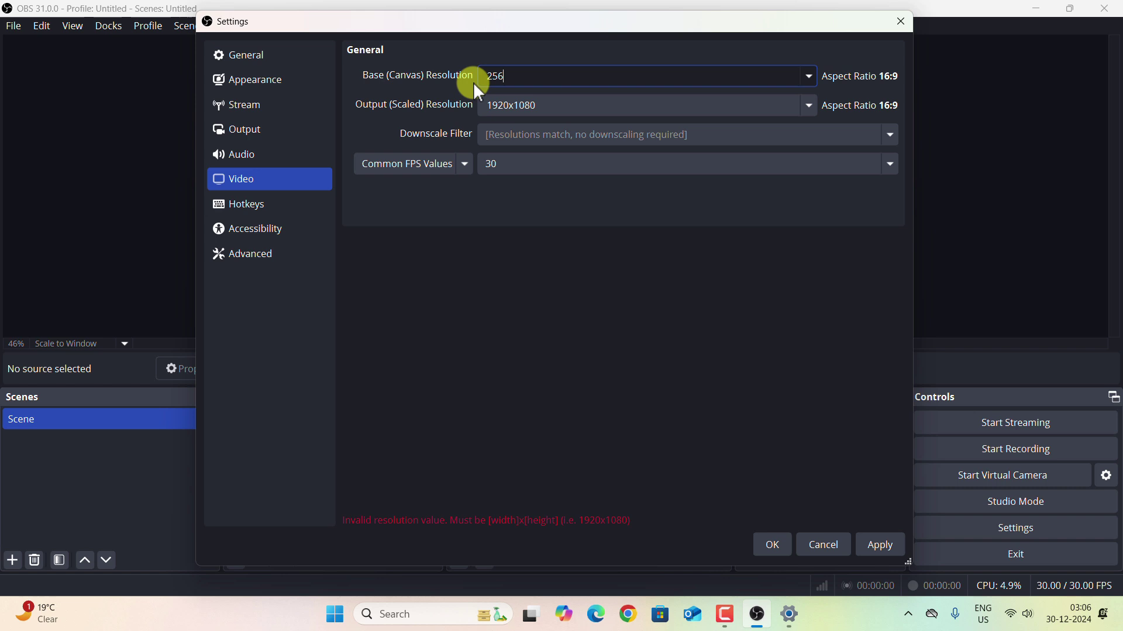
{"action": "type", "text": "0x1440"}
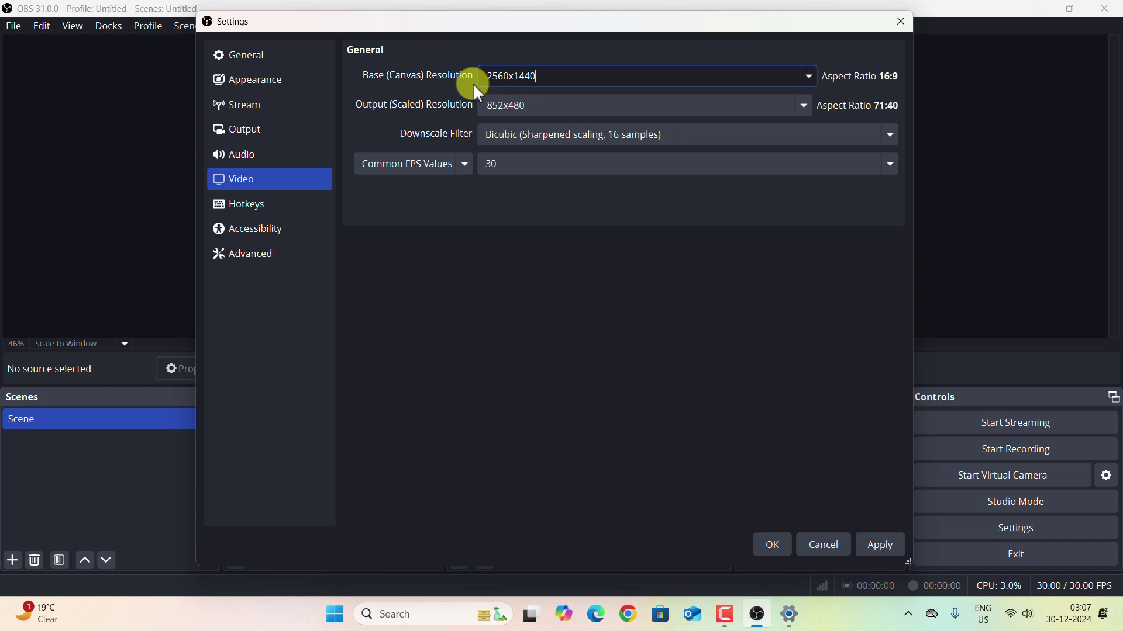
{"action": "left_click", "coordinate": [567, 105]}
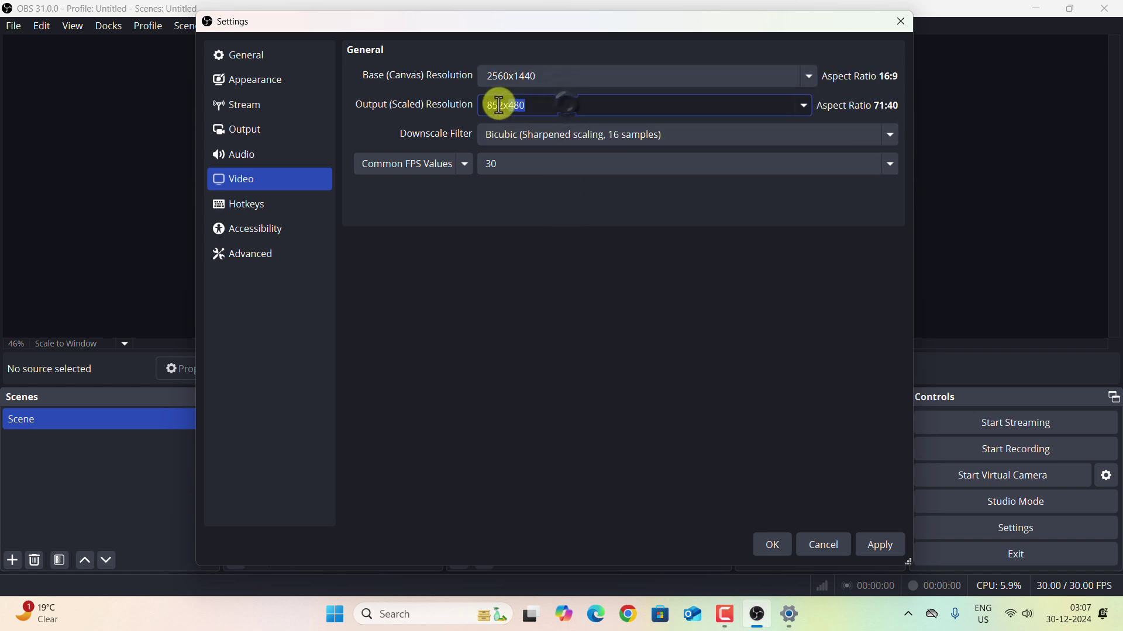
{"action": "left_click_drag", "start_coordinate": [461, 105], "coordinate": [787, 105]}
{"action": "type", "text": "2560x144"}
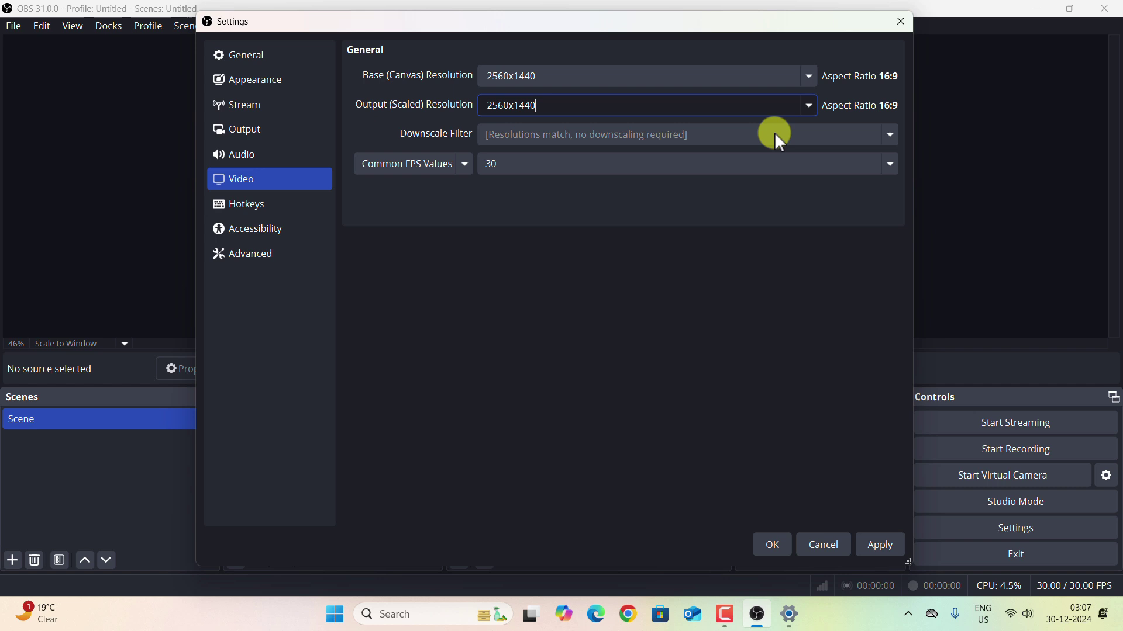
{"action": "left_click", "coordinate": [805, 77]}
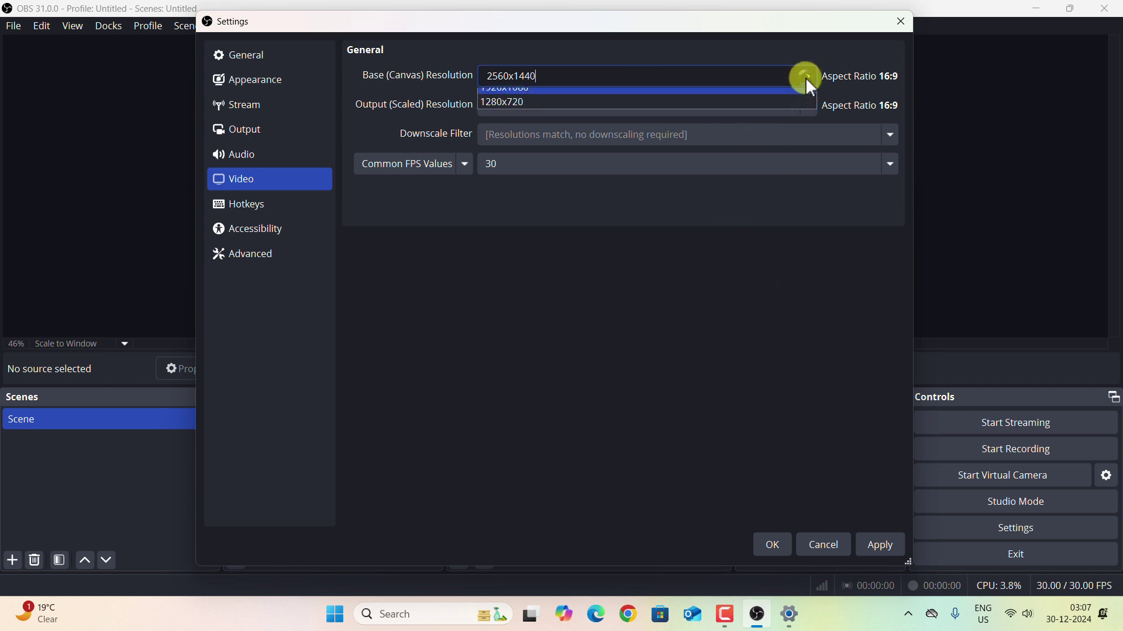
{"action": "left_click", "coordinate": [517, 97]}
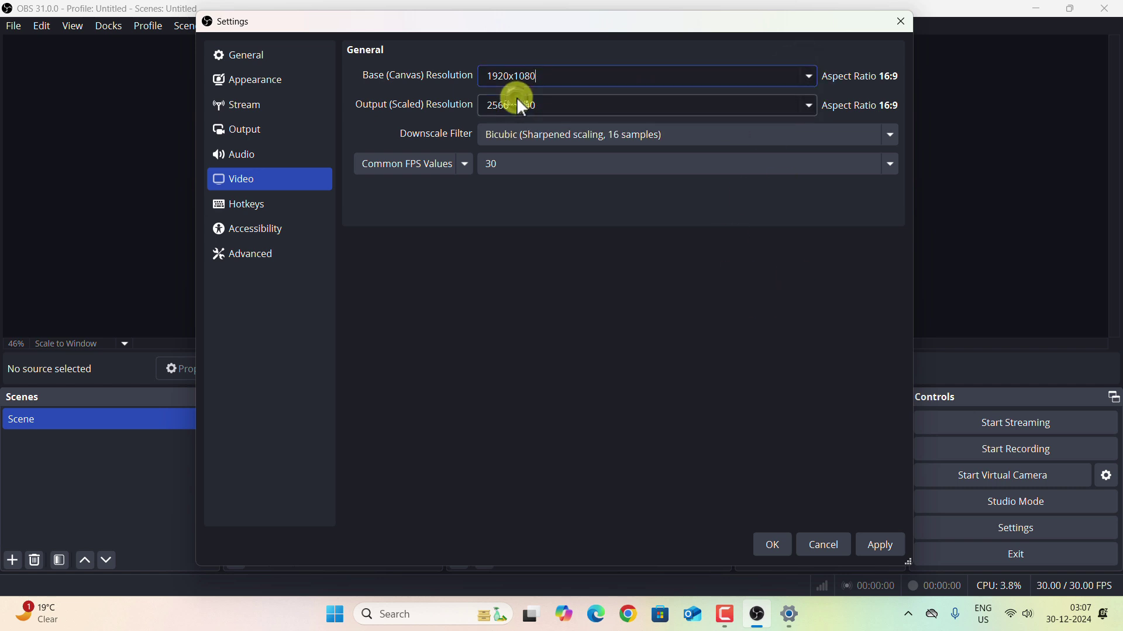
{"action": "left_click", "coordinate": [808, 109]}
{"action": "left_click", "coordinate": [535, 125]}
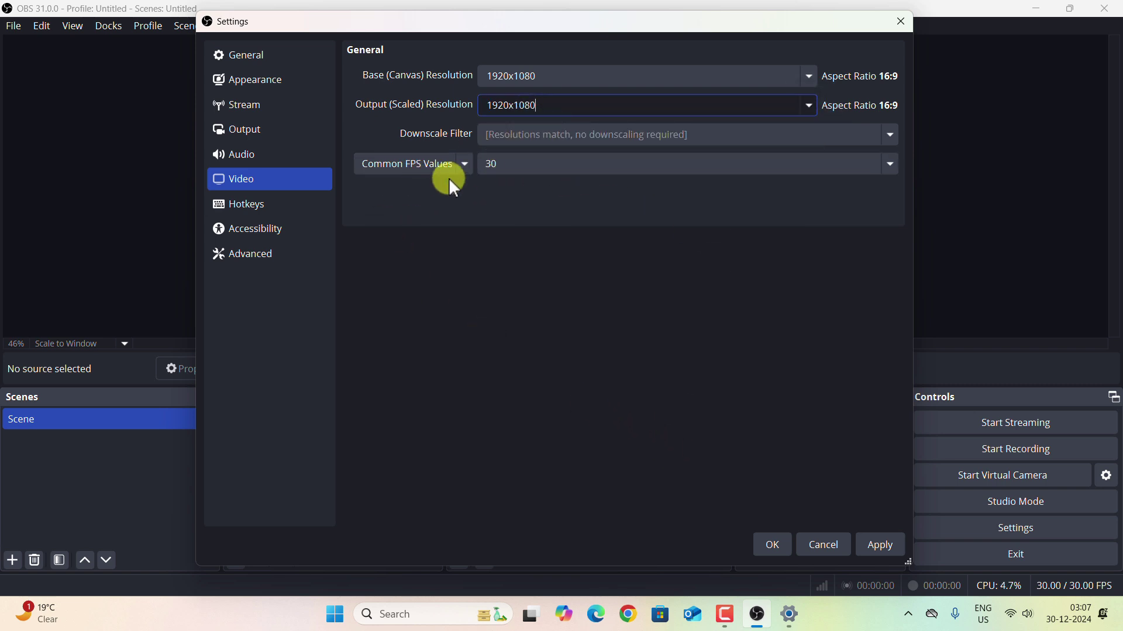
{"action": "left_click", "coordinate": [508, 166]}
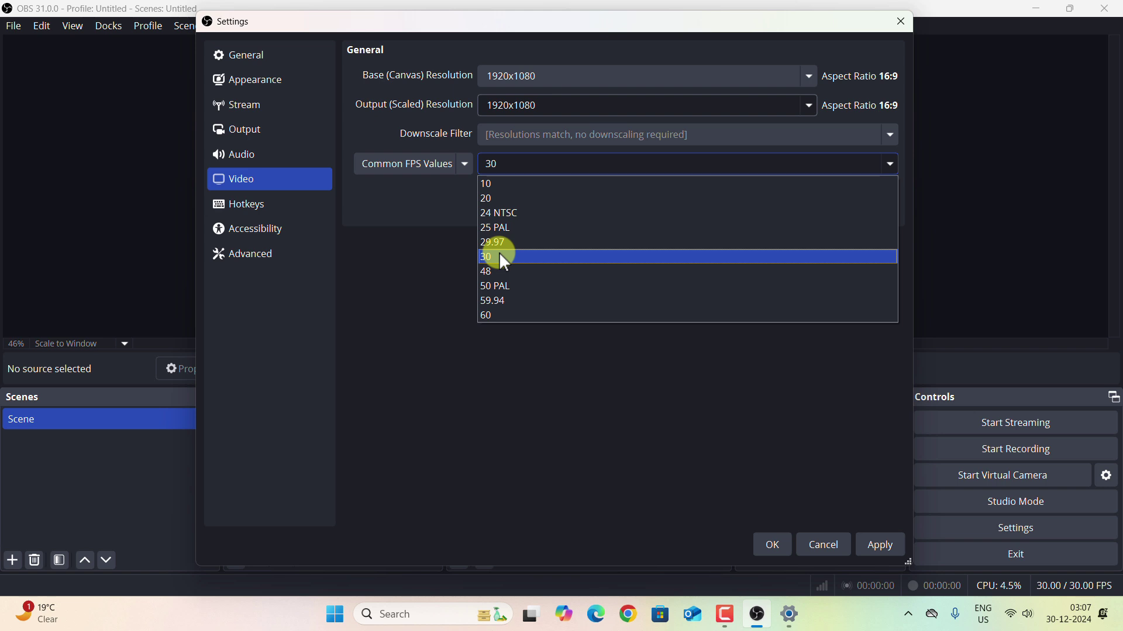
{"action": "left_click", "coordinate": [495, 314]}
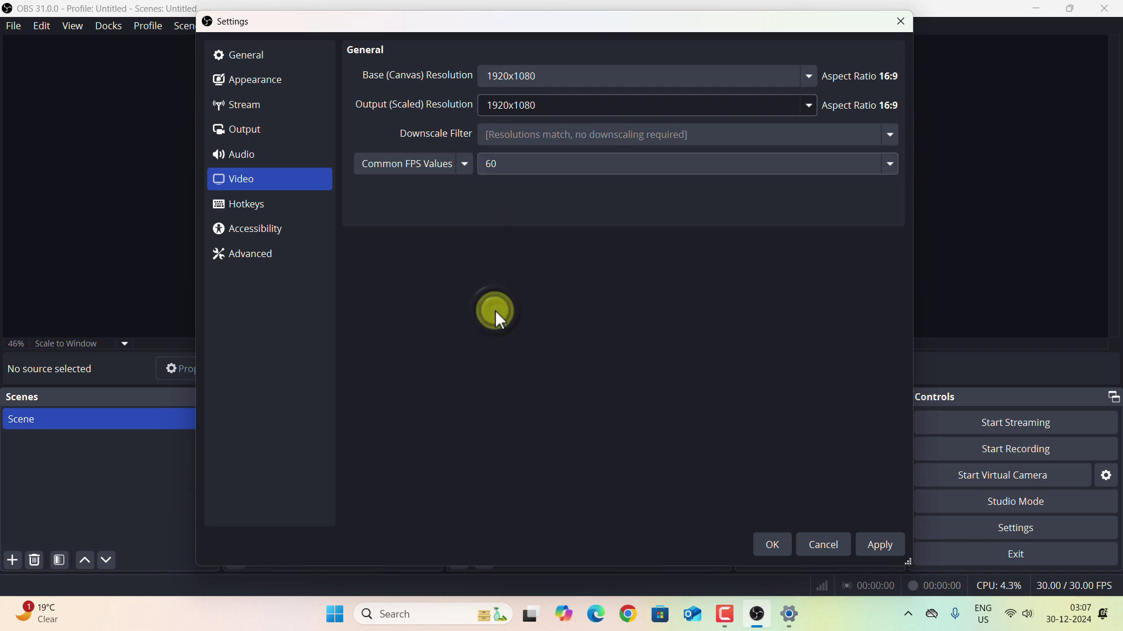
{"action": "left_click", "coordinate": [517, 170]}
{"action": "left_click", "coordinate": [493, 252]}
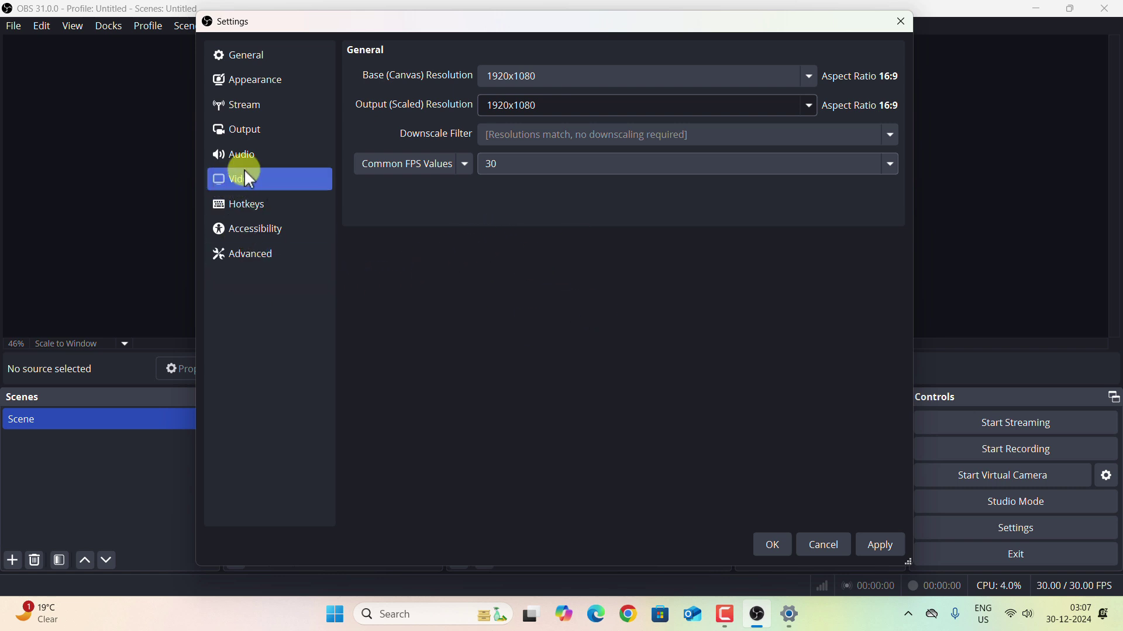
- Set Output Mode to Advanced and begin browsing for the recording path on the Recording tab
{"action": "left_click", "coordinate": [268, 130]}
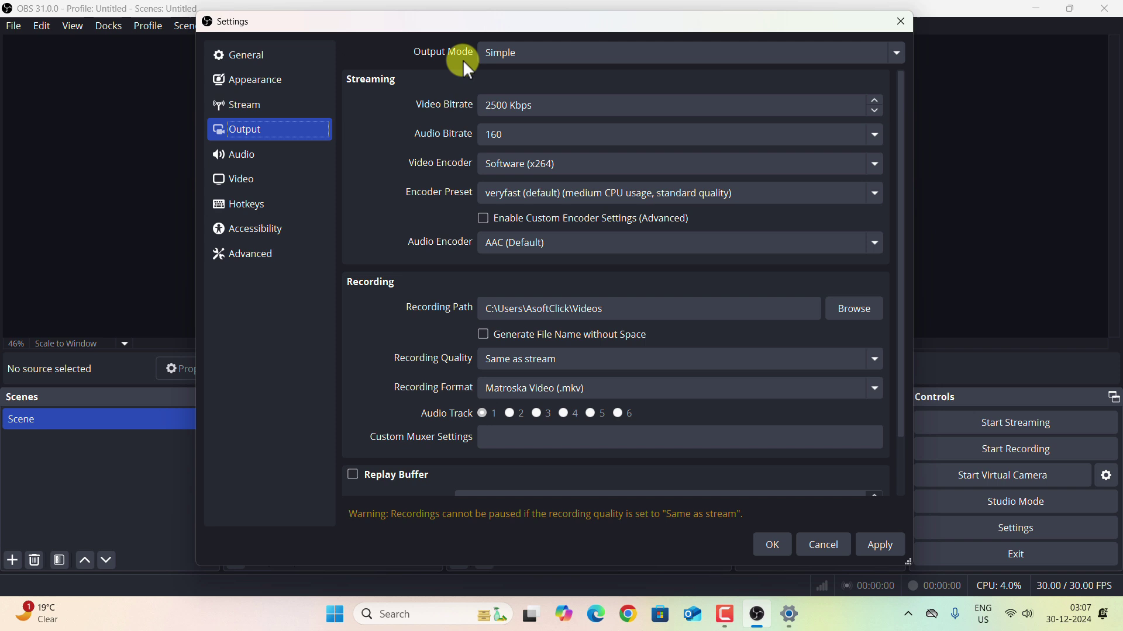
{"action": "left_click", "coordinate": [508, 51]}
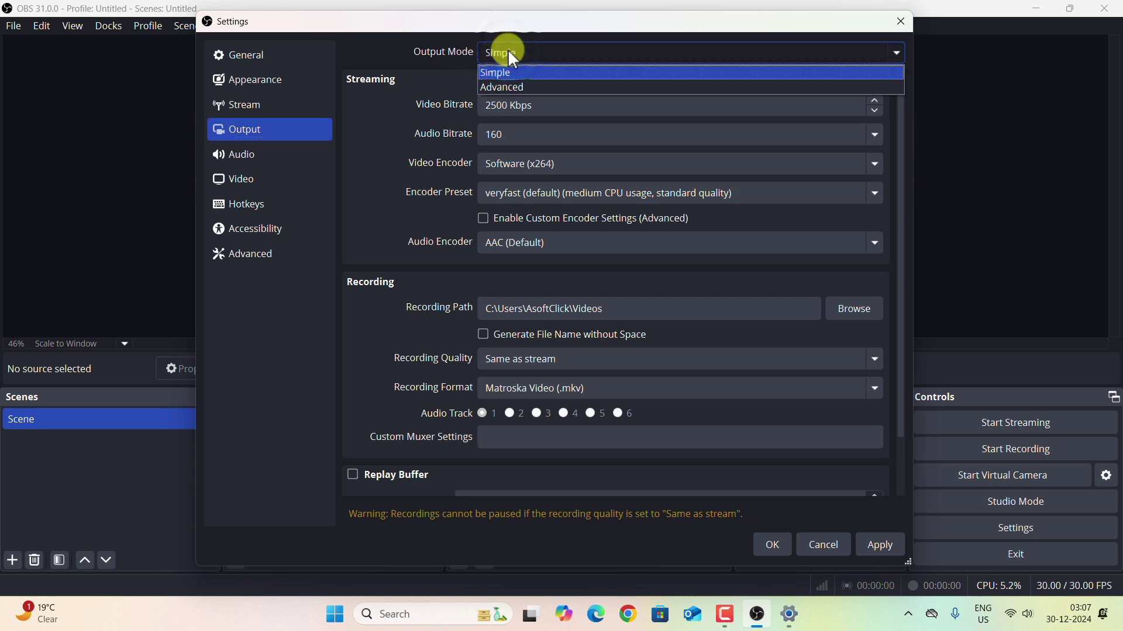
{"action": "left_click", "coordinate": [514, 84]}
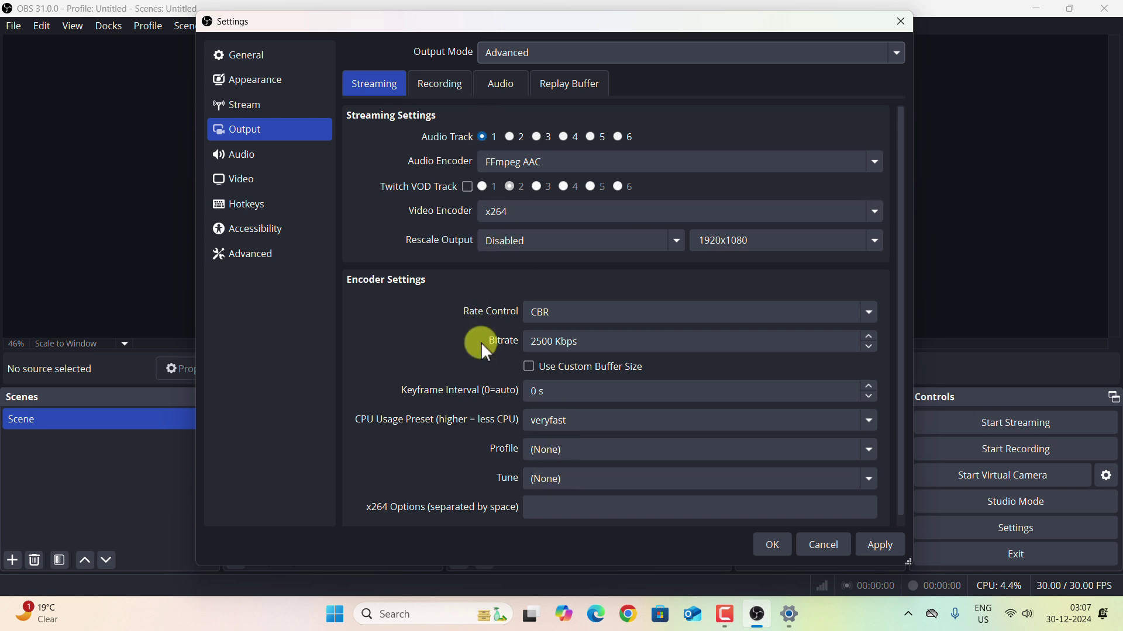
{"action": "left_click", "coordinate": [440, 84]}
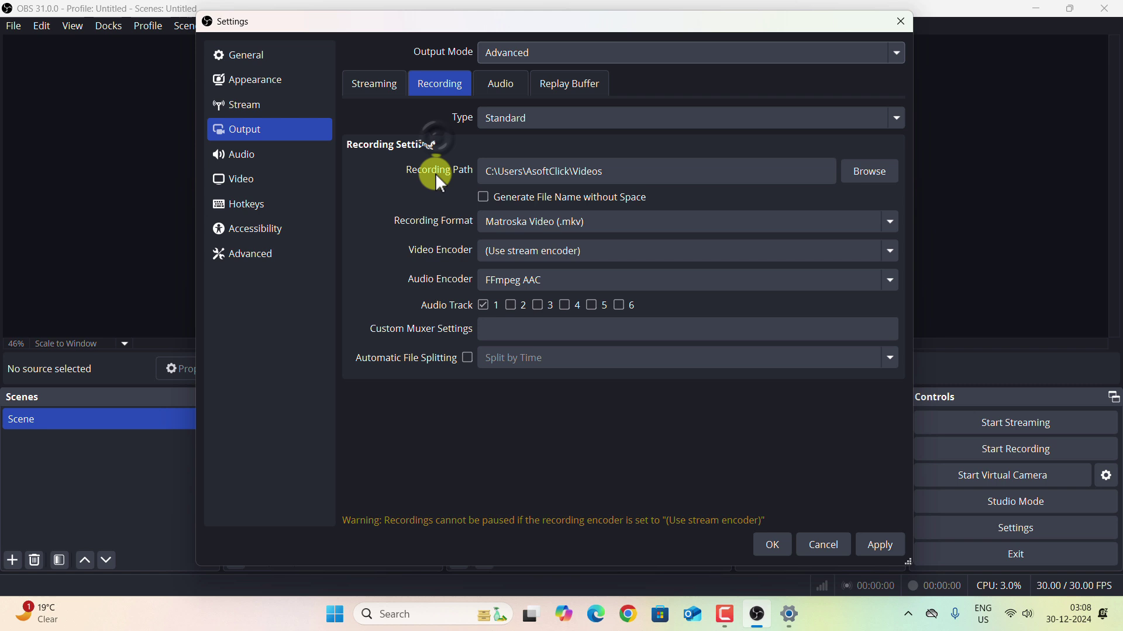
{"action": "left_click", "coordinate": [538, 116]}
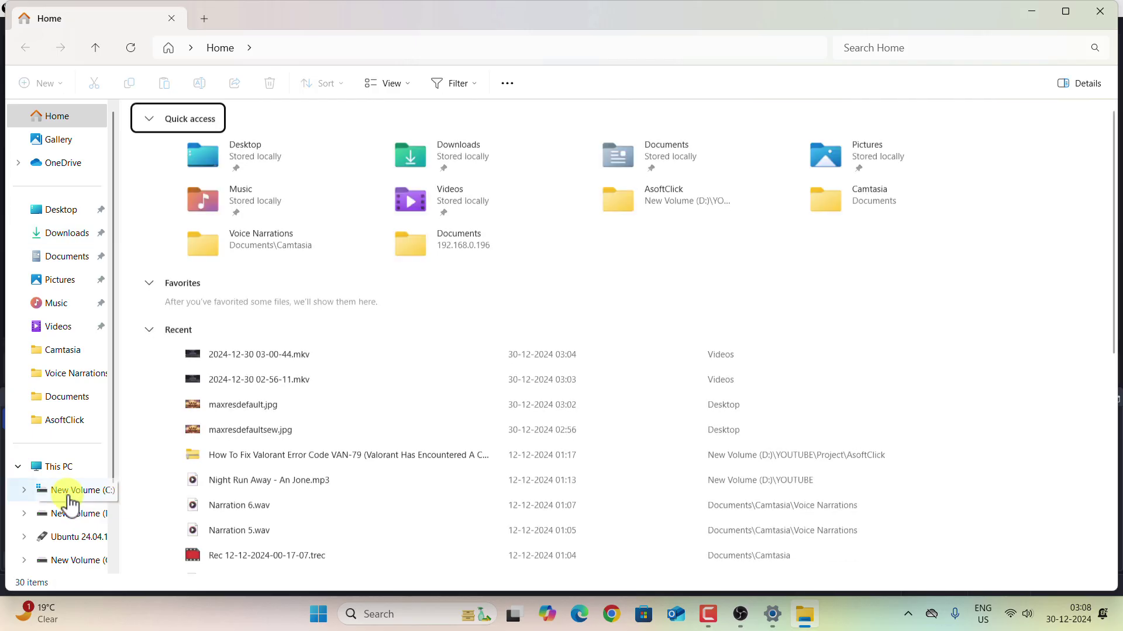
- Browse to C: > Users > user > Videos, holding two .mkv recordings, and reveal its full path
{"action": "left_click", "coordinate": [73, 491]}
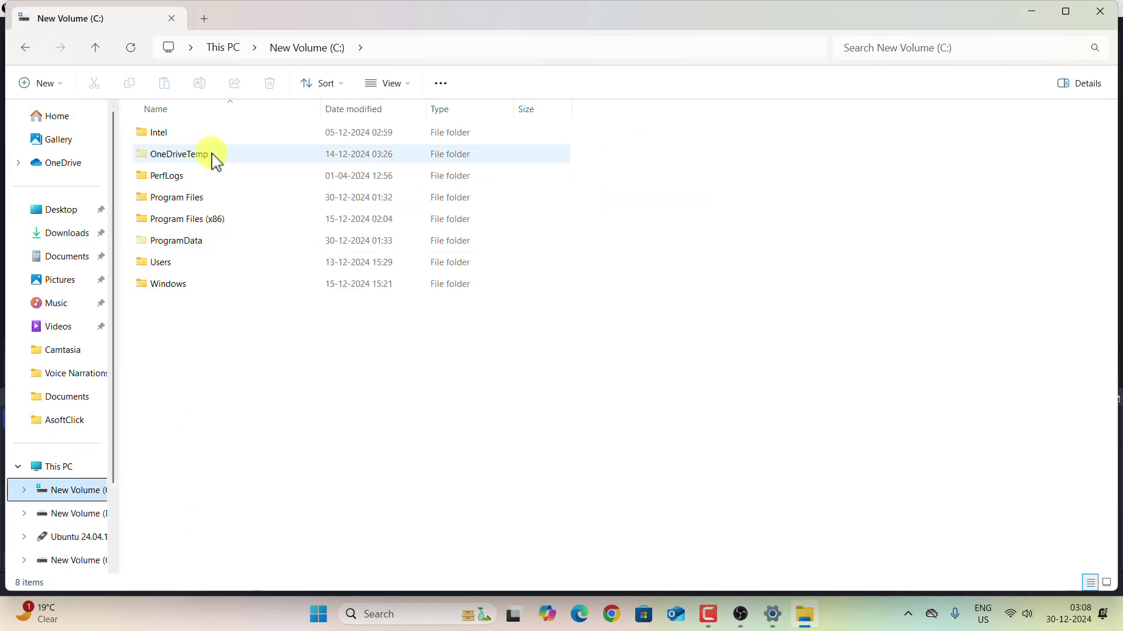
{"action": "scroll", "coordinate": [82, 532], "scroll_direction": "down", "scroll_amount": 2}
{"action": "left_click", "coordinate": [83, 439]}
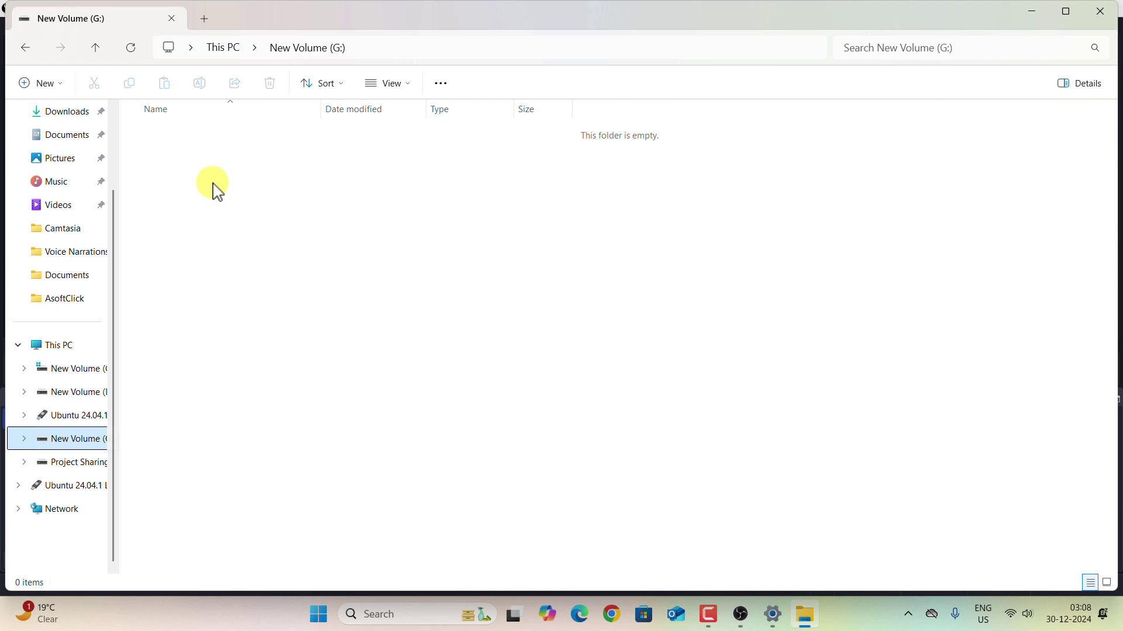
{"action": "left_click", "coordinate": [87, 375]}
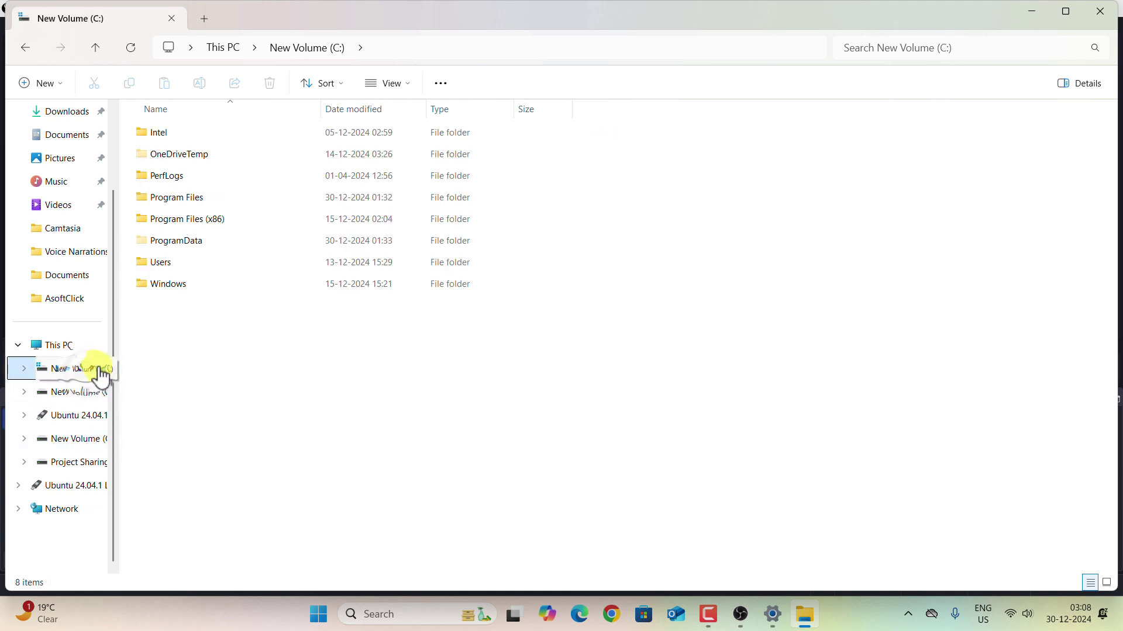
{"action": "double_click", "coordinate": [164, 261]}
{"action": "double_click", "coordinate": [170, 134]}
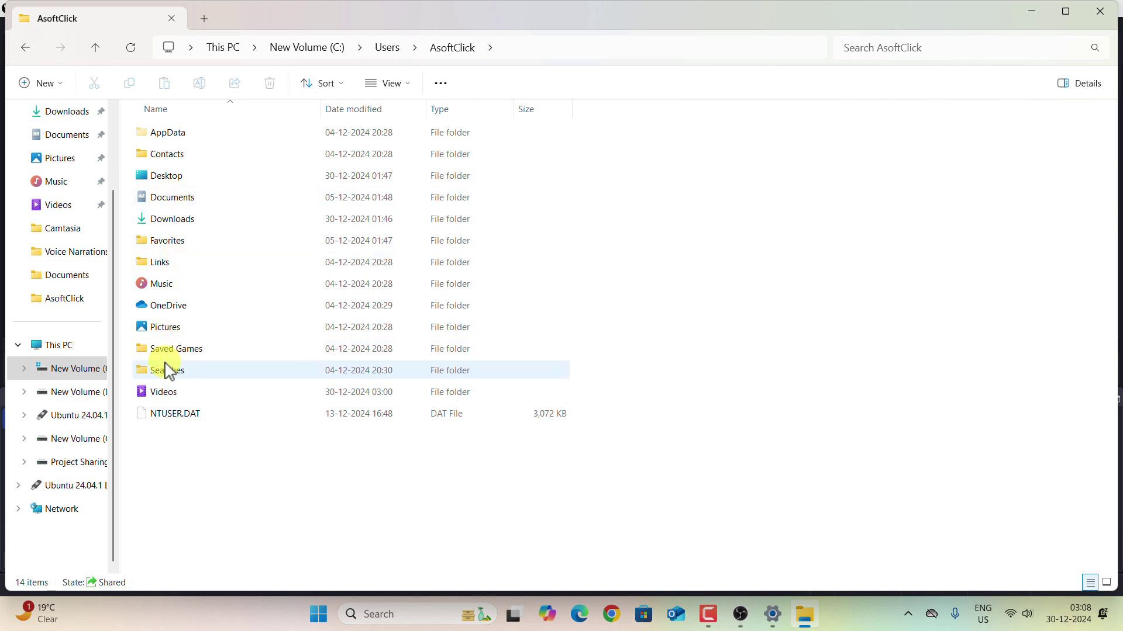
{"action": "double_click", "coordinate": [162, 391]}
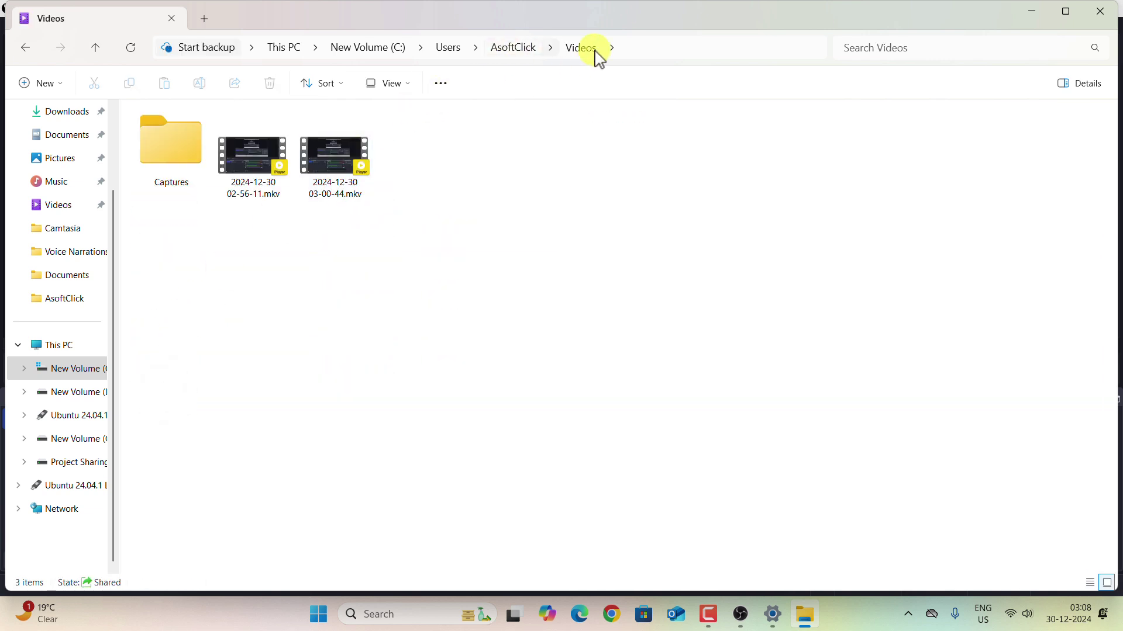
{"action": "left_click", "coordinate": [649, 48]}
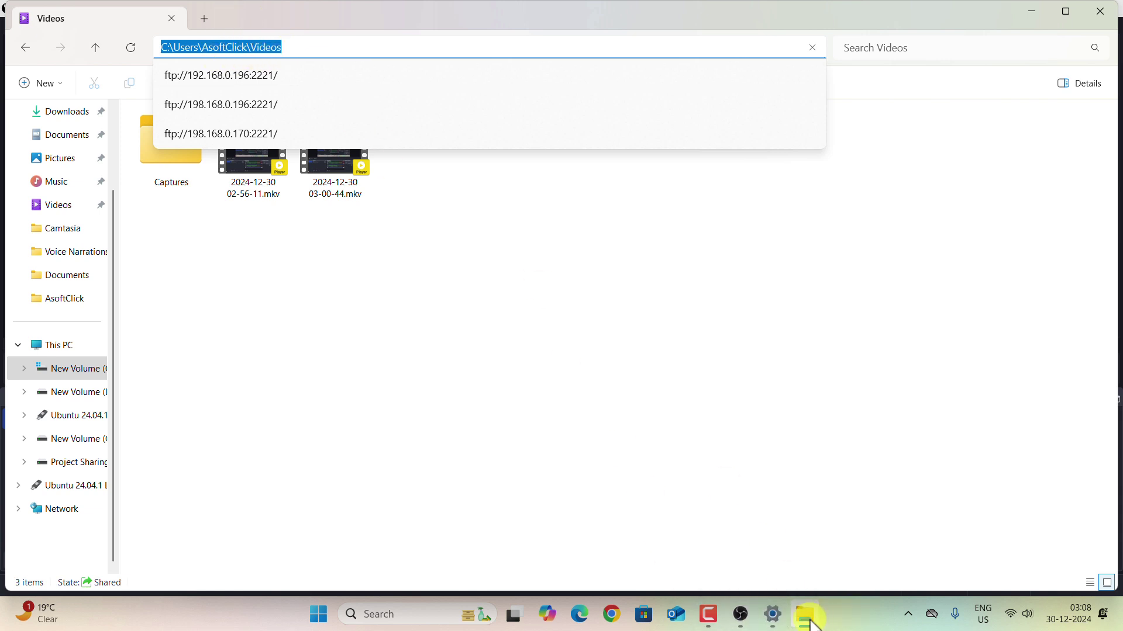
- Set the OBS recording path to the user's Videos folder and list the recording formats
{"action": "left_click", "coordinate": [742, 619]}
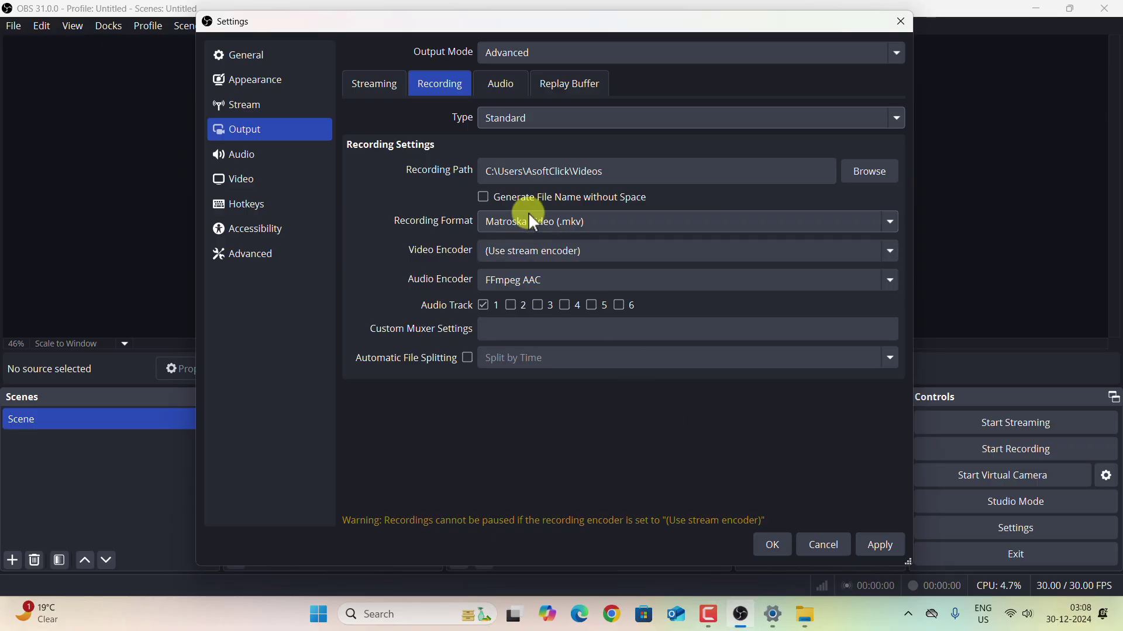
{"action": "left_click", "coordinate": [608, 176]}
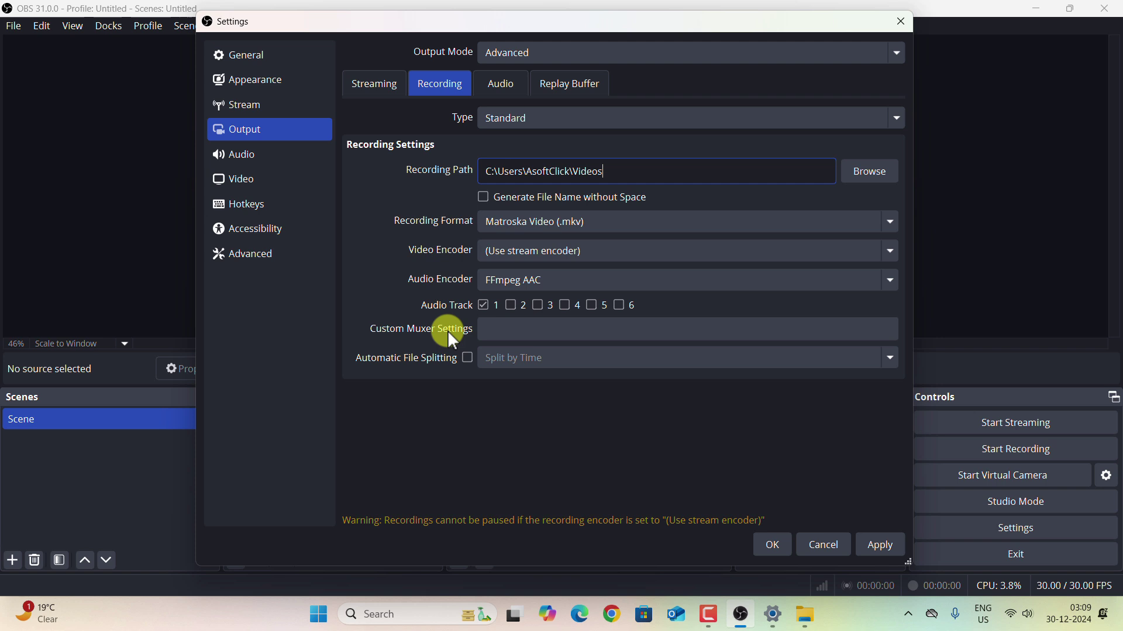
{"action": "left_click", "coordinate": [635, 438]}
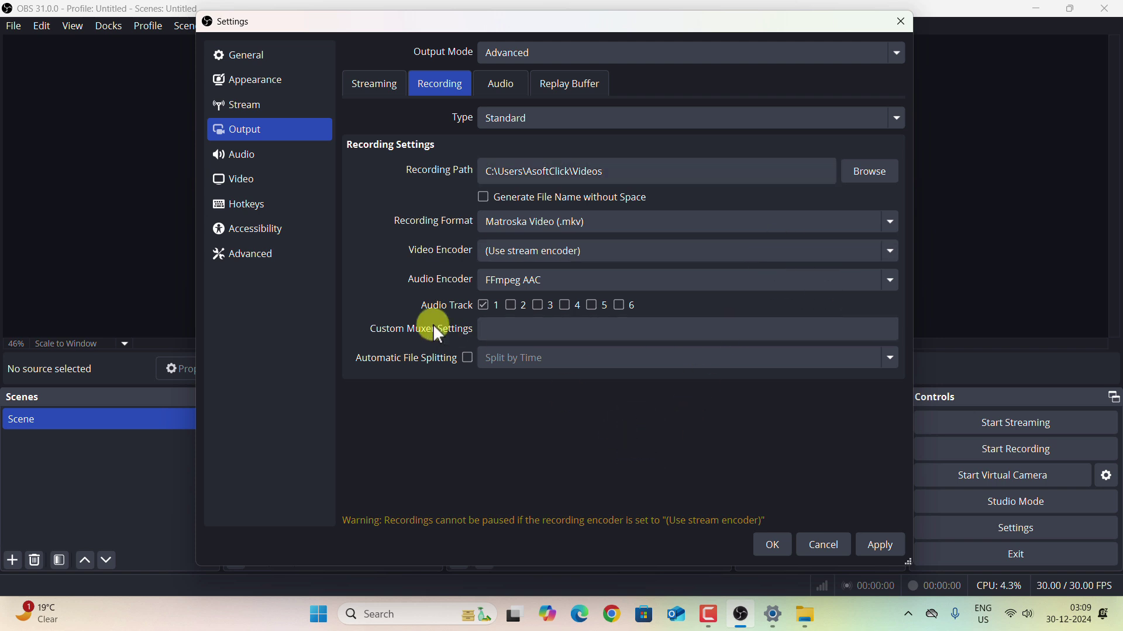
{"action": "left_click", "coordinate": [507, 223]}
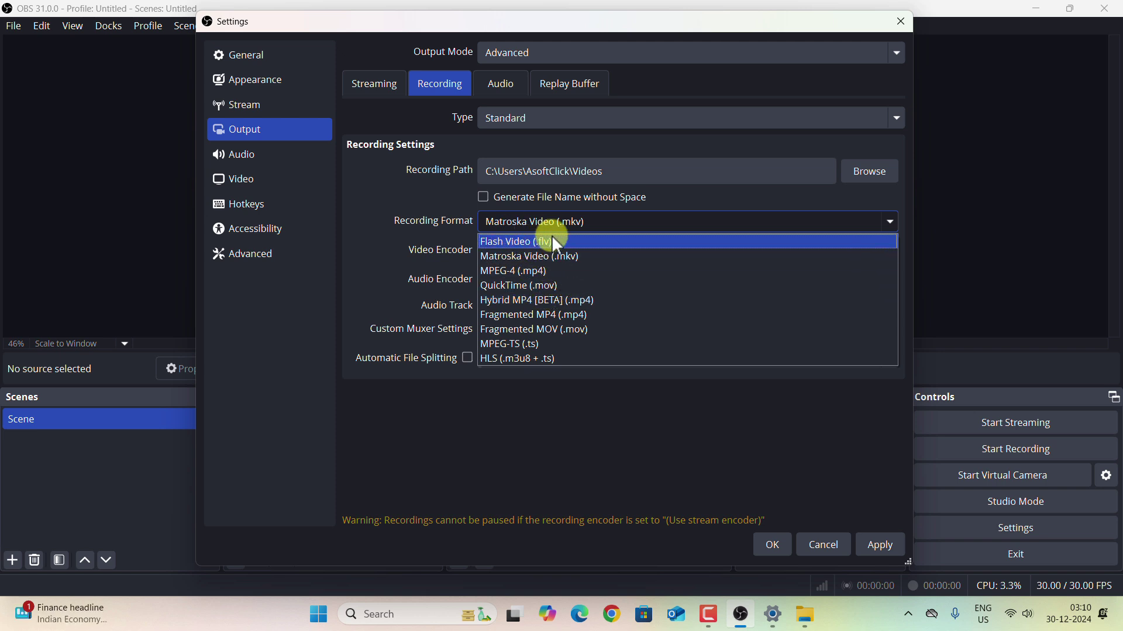
- Keep Matroska Video (.mkv) as the format and set the video encoder to QuickSync H.264
{"action": "left_click", "coordinate": [546, 255]}
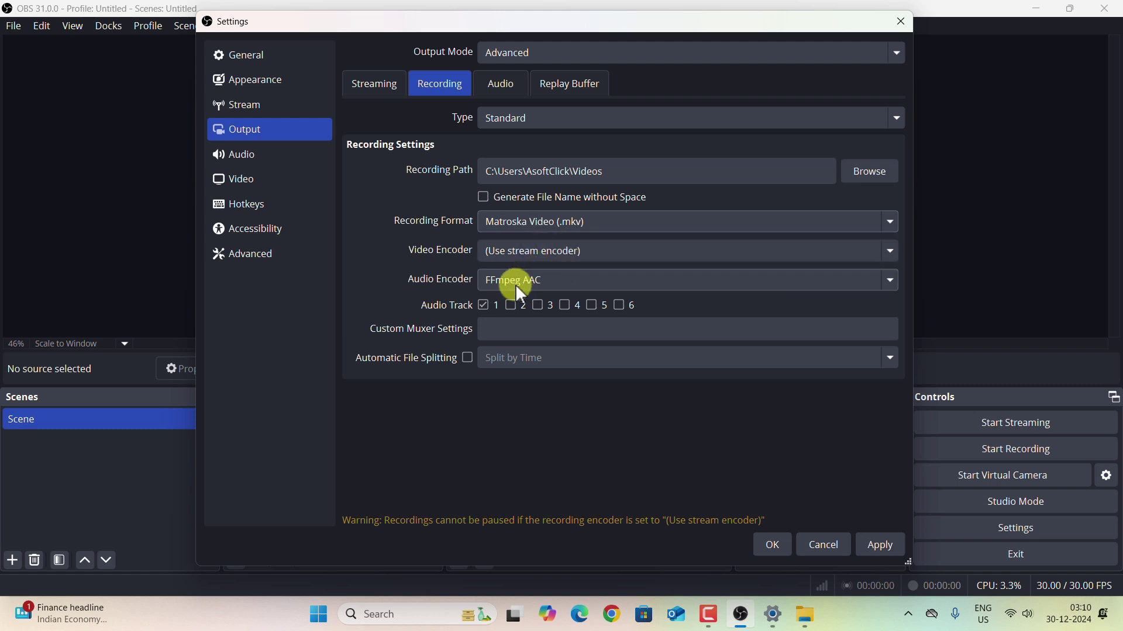
{"action": "left_click", "coordinate": [505, 255]}
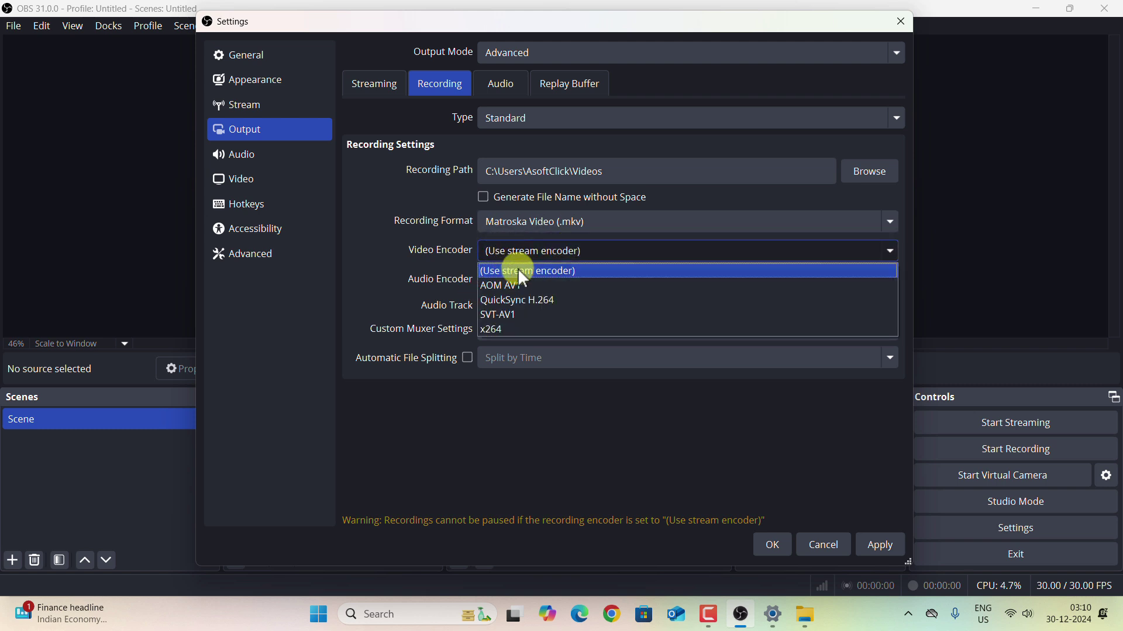
{"action": "left_click", "coordinate": [521, 301]}
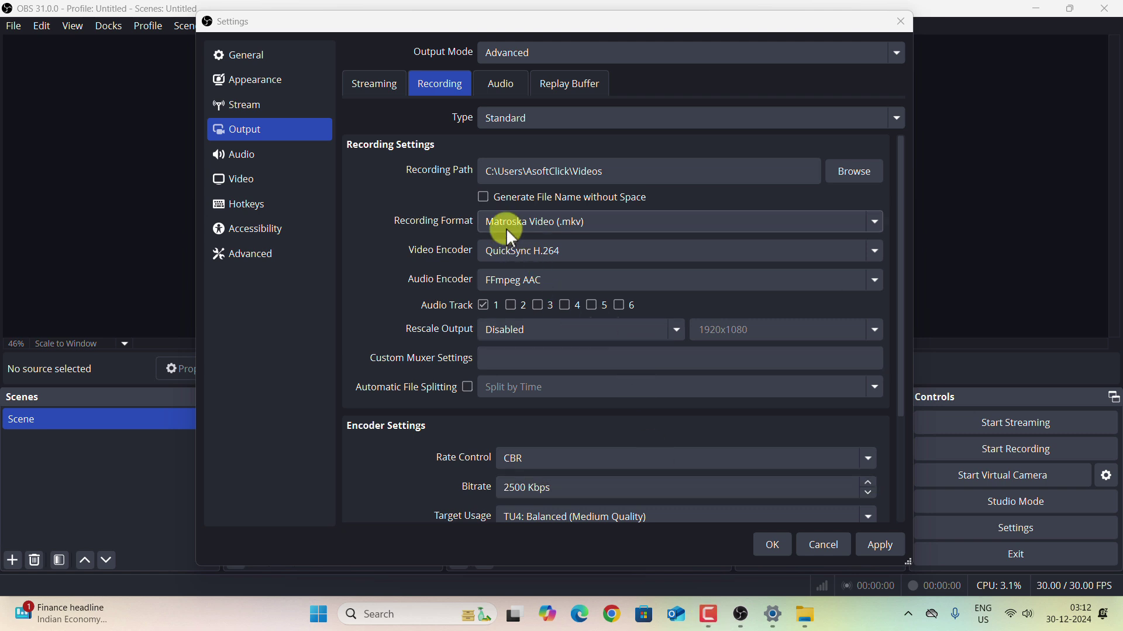
{"action": "left_click", "coordinate": [518, 251]}
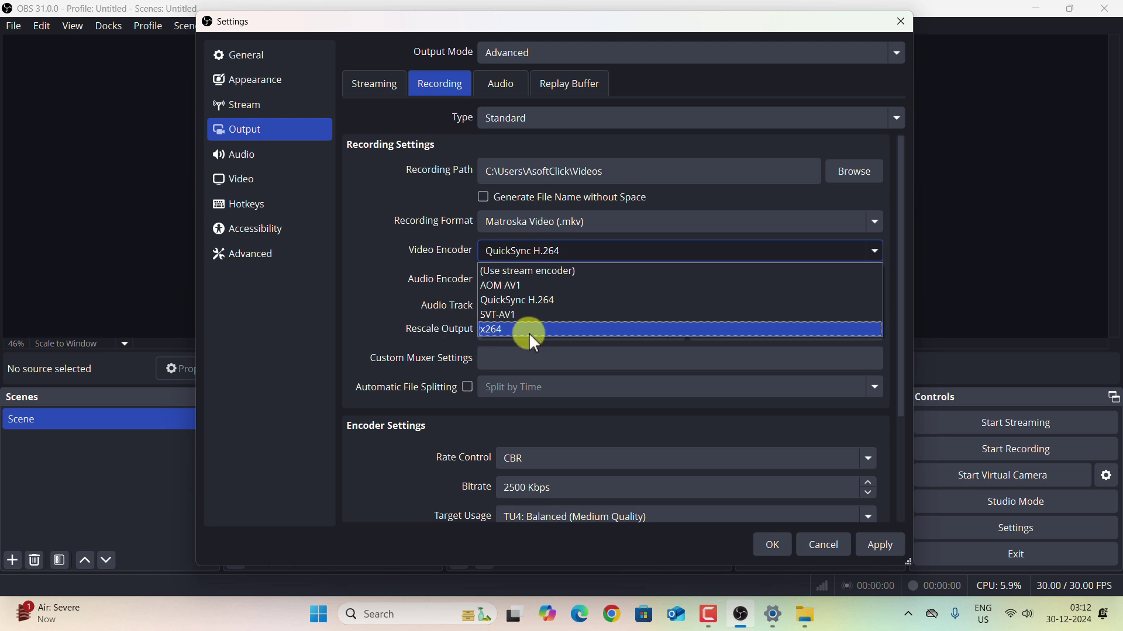
{"action": "left_click", "coordinate": [531, 302]}
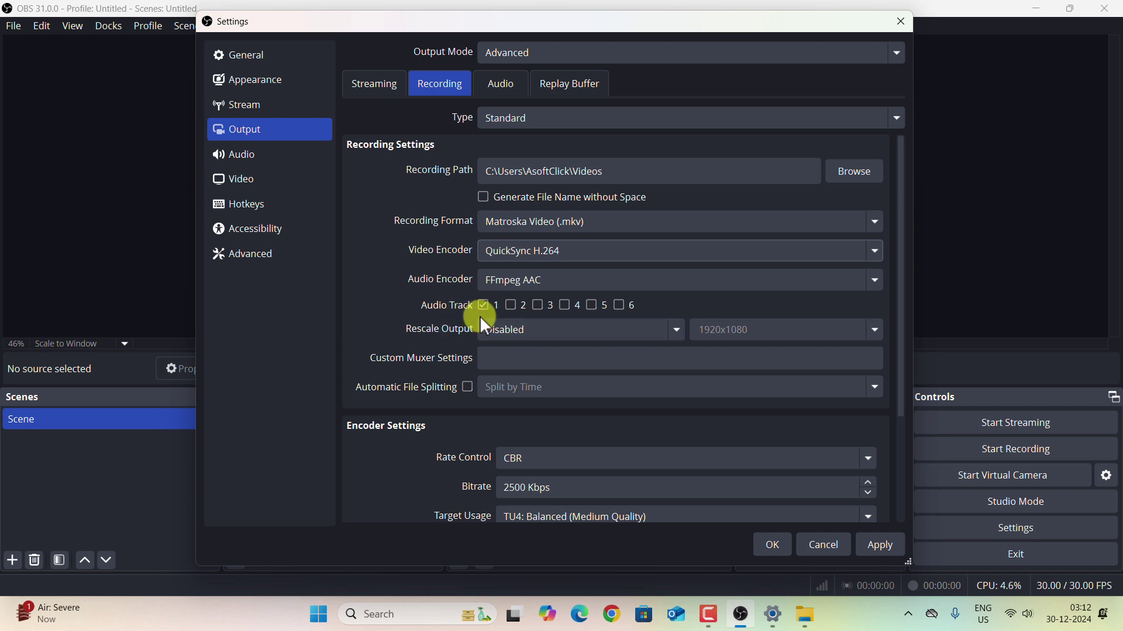
- Record audio track 1 only, with track 2 off, and leave output rescaling disabled
{"action": "left_click", "coordinate": [511, 305]}
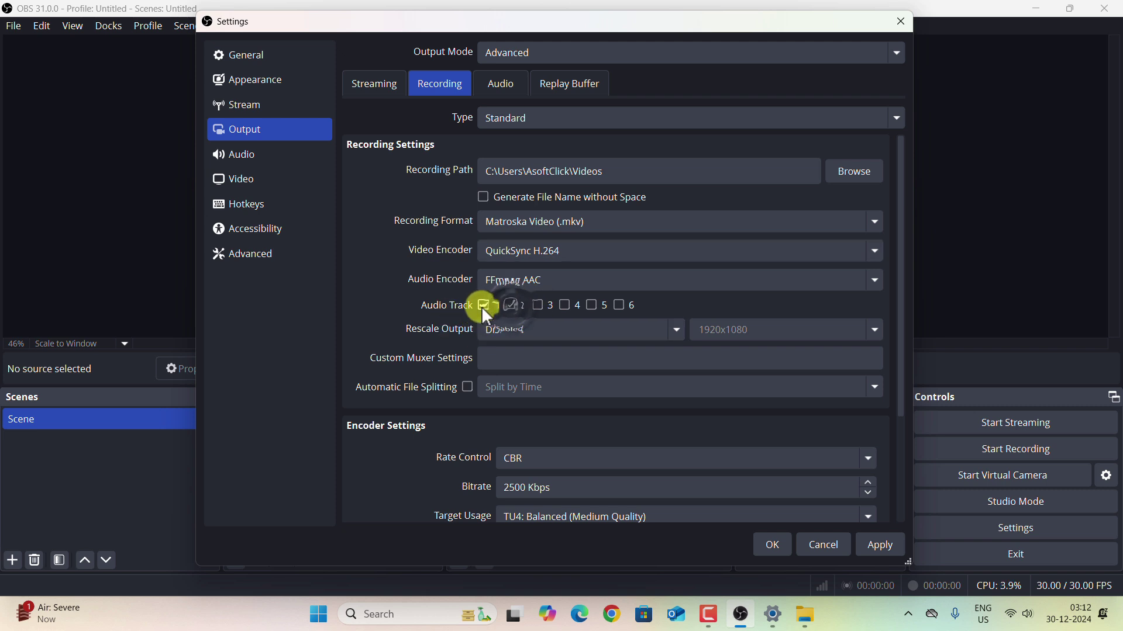
{"action": "left_click", "coordinate": [539, 305]}
{"action": "left_click", "coordinate": [513, 305]}
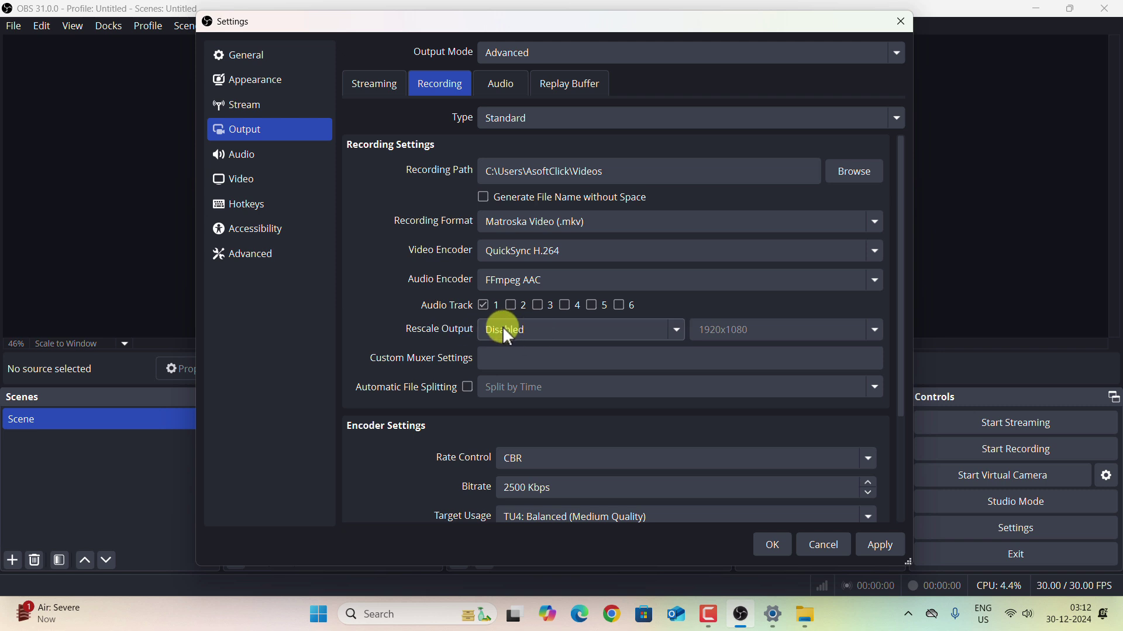
{"action": "left_click", "coordinate": [525, 331]}
{"action": "left_click", "coordinate": [517, 332]}
- Switch rate control to CQP and replace the CQP value 23 with 18
{"action": "scroll", "coordinate": [453, 349], "scroll_direction": "down", "scroll_amount": 3}
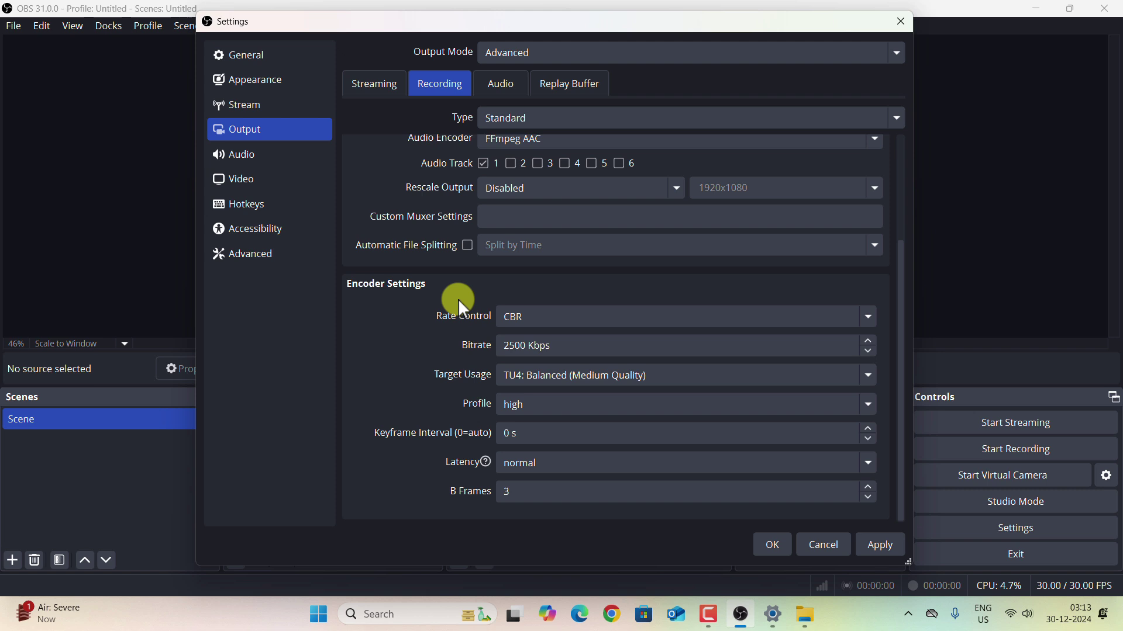
{"action": "left_click", "coordinate": [519, 316]}
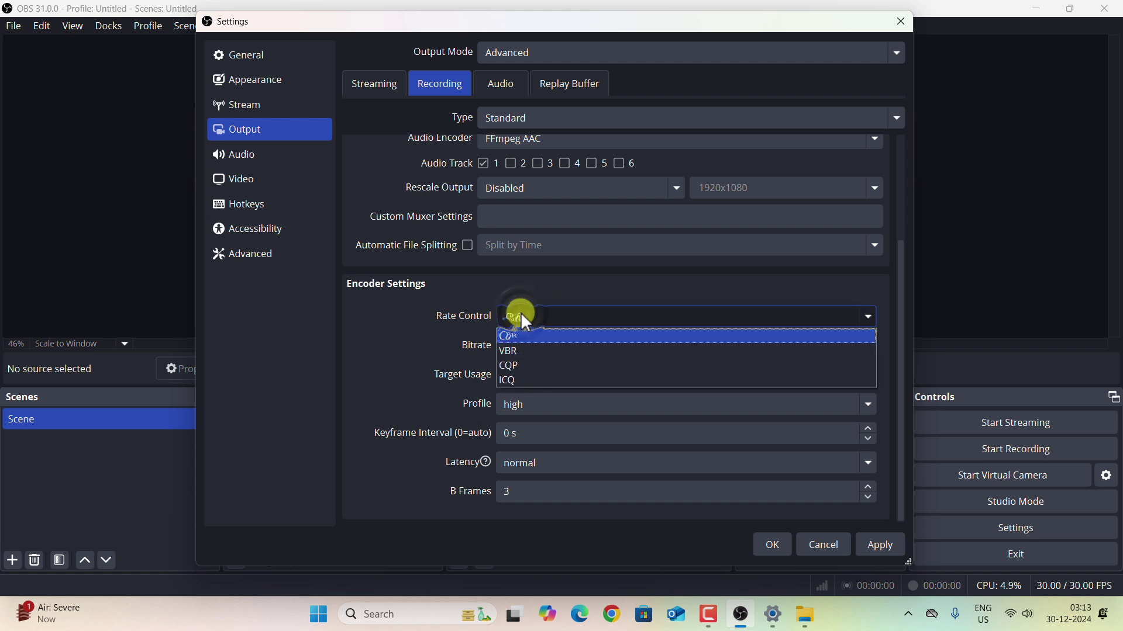
{"action": "left_click", "coordinate": [517, 364]}
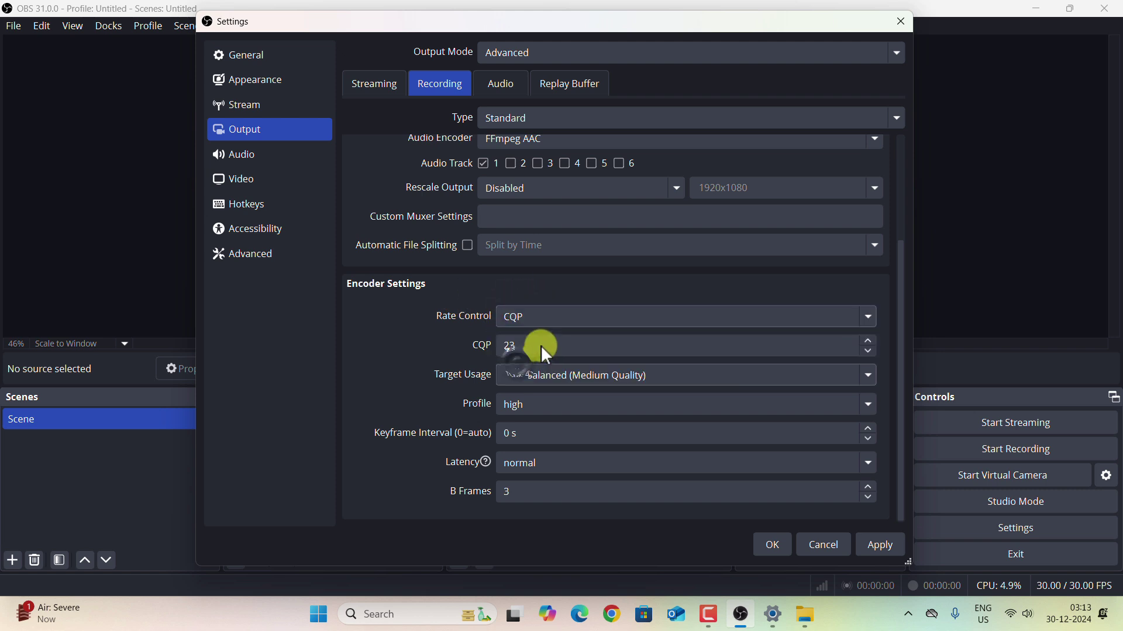
{"action": "left_click", "coordinate": [531, 346]}
{"action": "left_click_drag", "start_coordinate": [531, 346], "coordinate": [496, 348]}
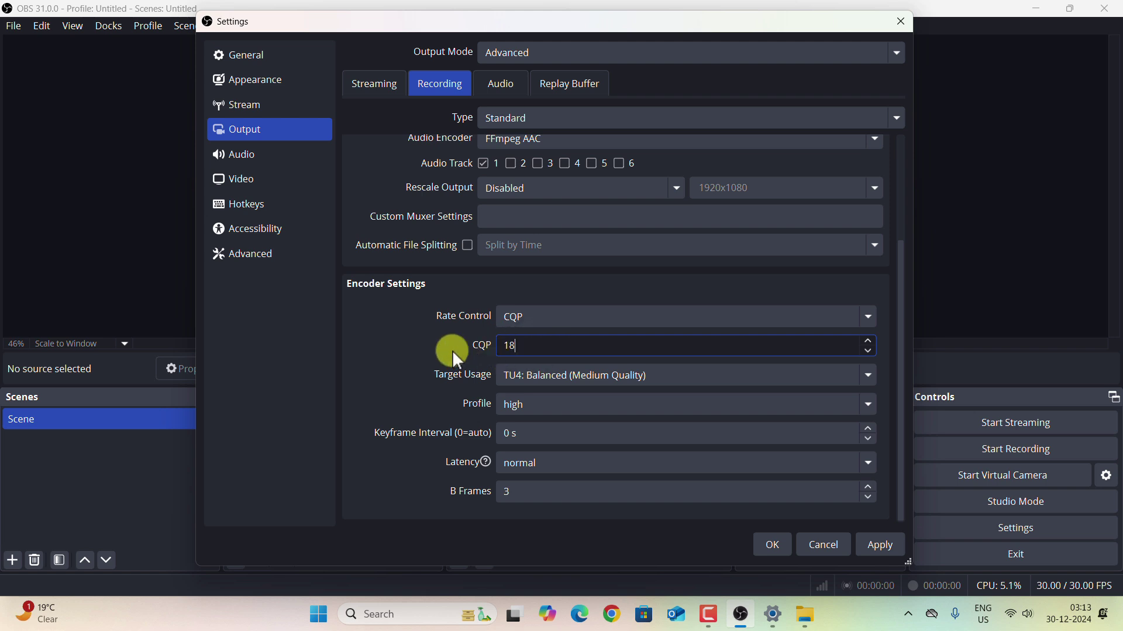
- Set target usage to TU2: Slower and keep the encoder profile at high
{"action": "left_click", "coordinate": [557, 376]}
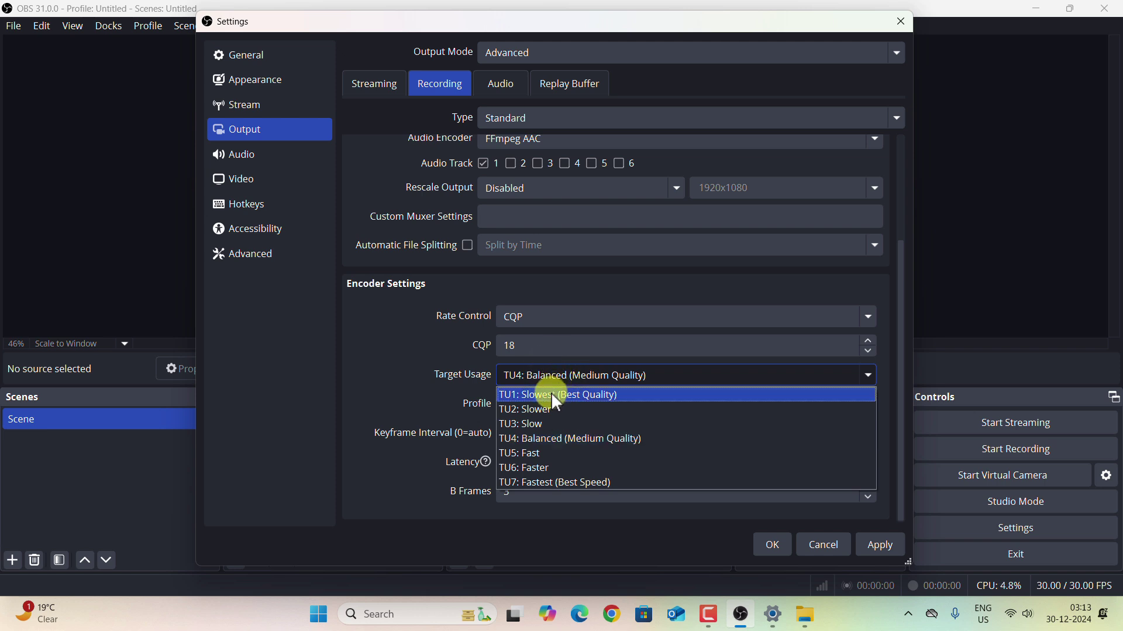
{"action": "left_click", "coordinate": [582, 394]}
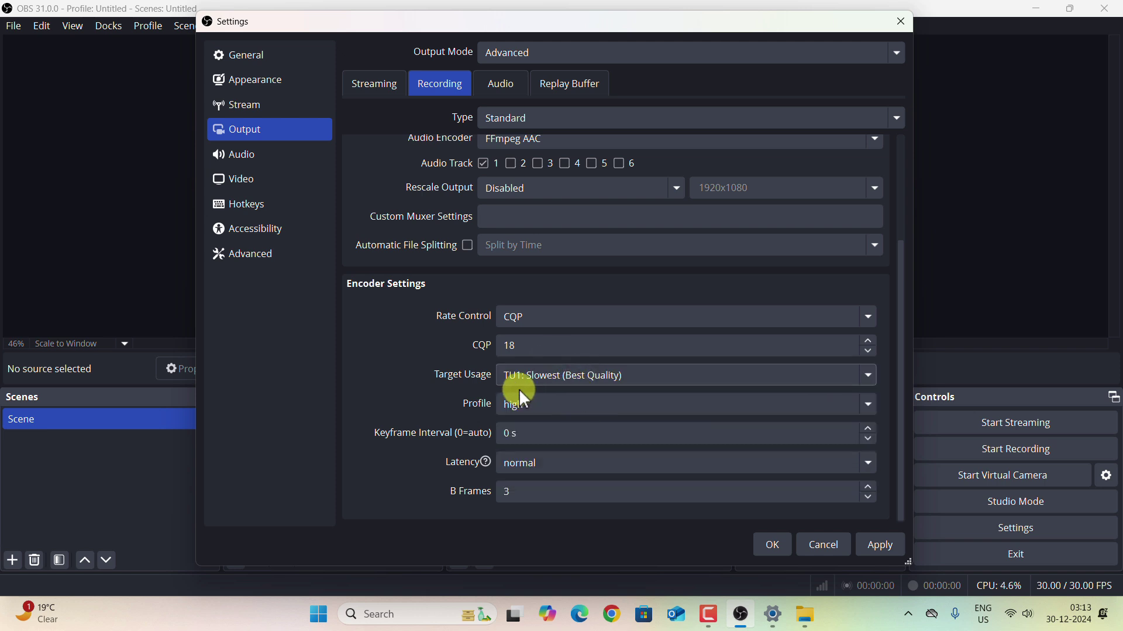
{"action": "left_click", "coordinate": [568, 377]}
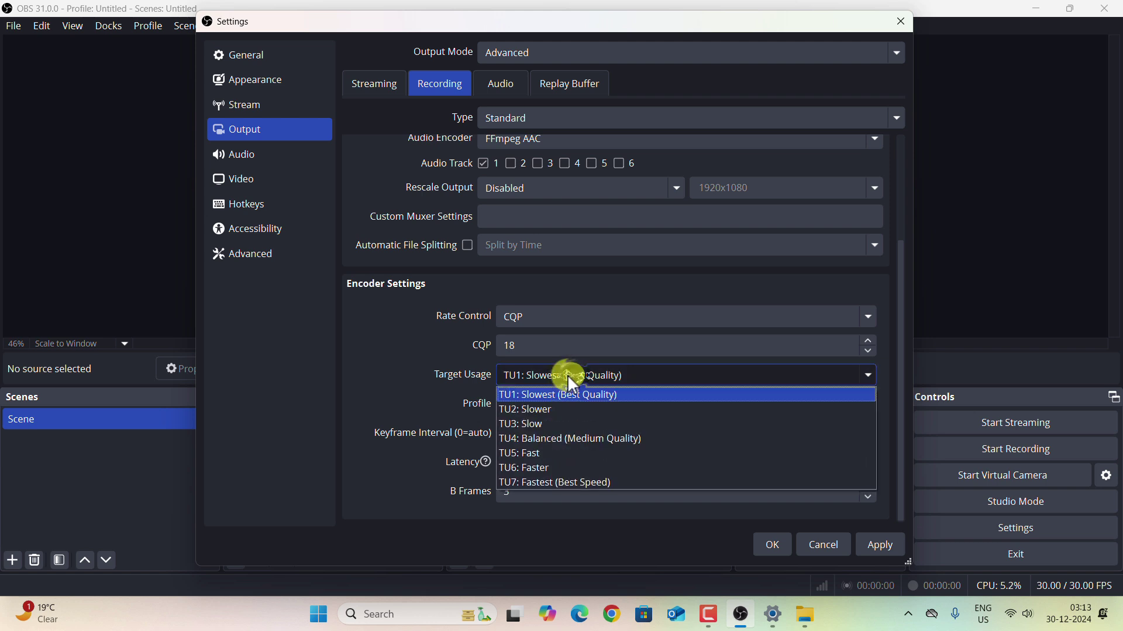
{"action": "left_click", "coordinate": [552, 408]}
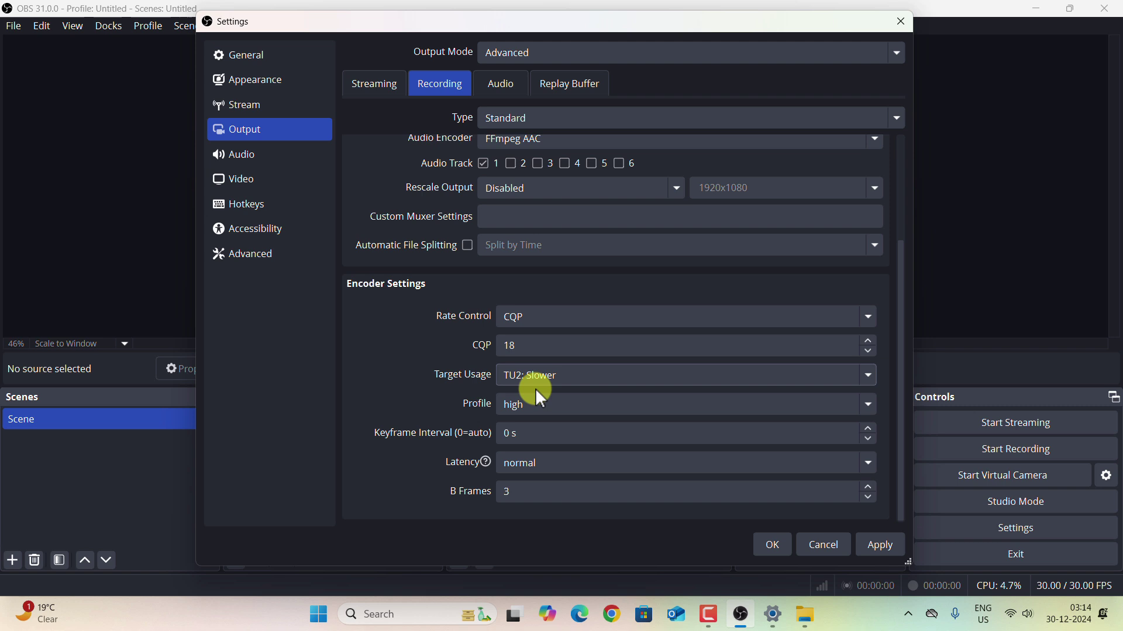
{"action": "left_click", "coordinate": [529, 405]}
{"action": "left_click", "coordinate": [522, 423]}
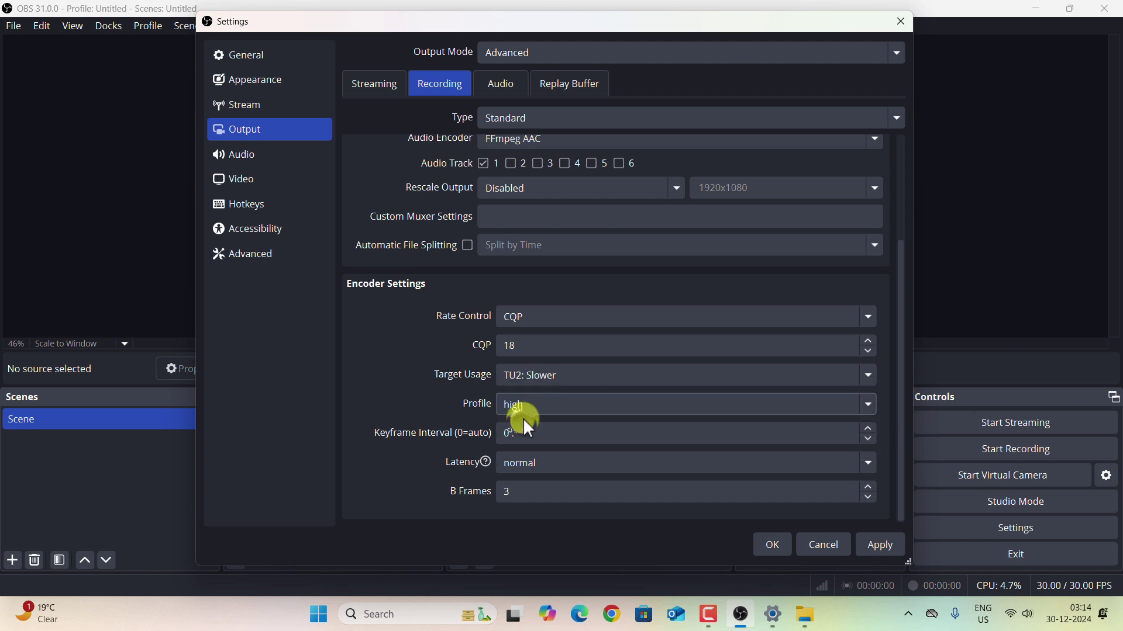
- Set the keyframe interval to 2 seconds and keep latency at normal
{"action": "key", "text": "Tab"}
{"action": "type", "text": "2"}
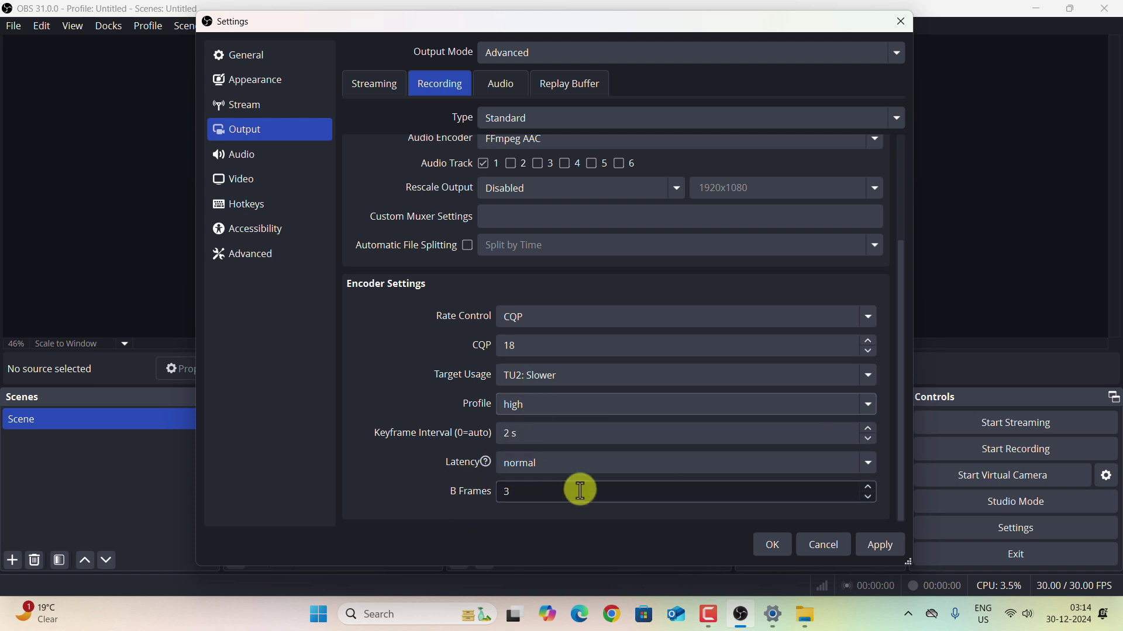
{"action": "left_click", "coordinate": [554, 467]}
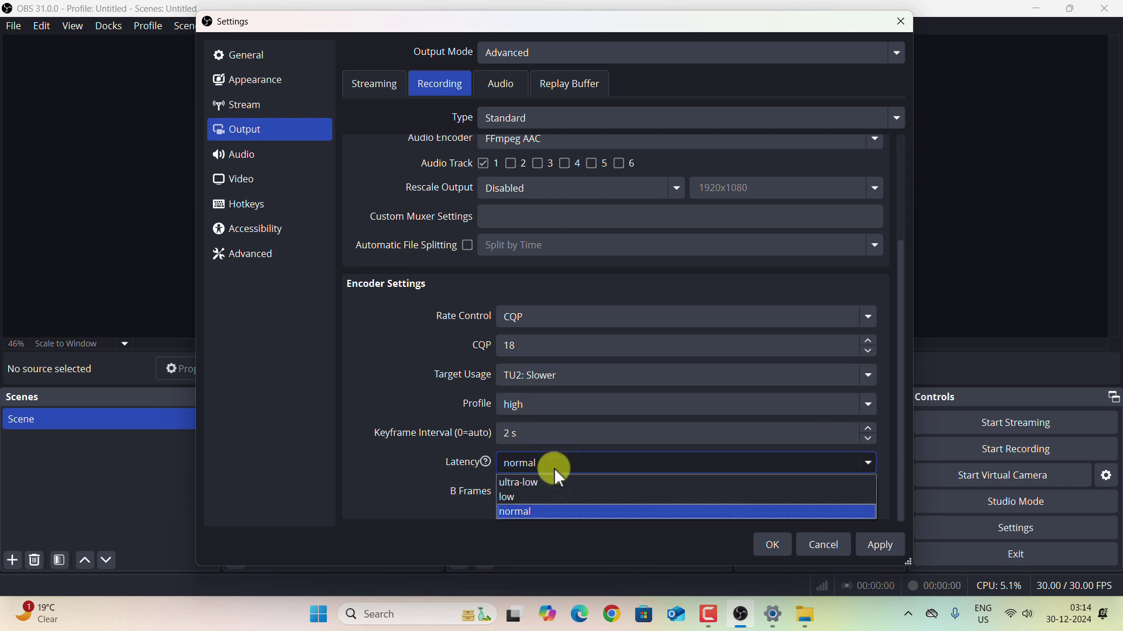
{"action": "left_click", "coordinate": [483, 465]}
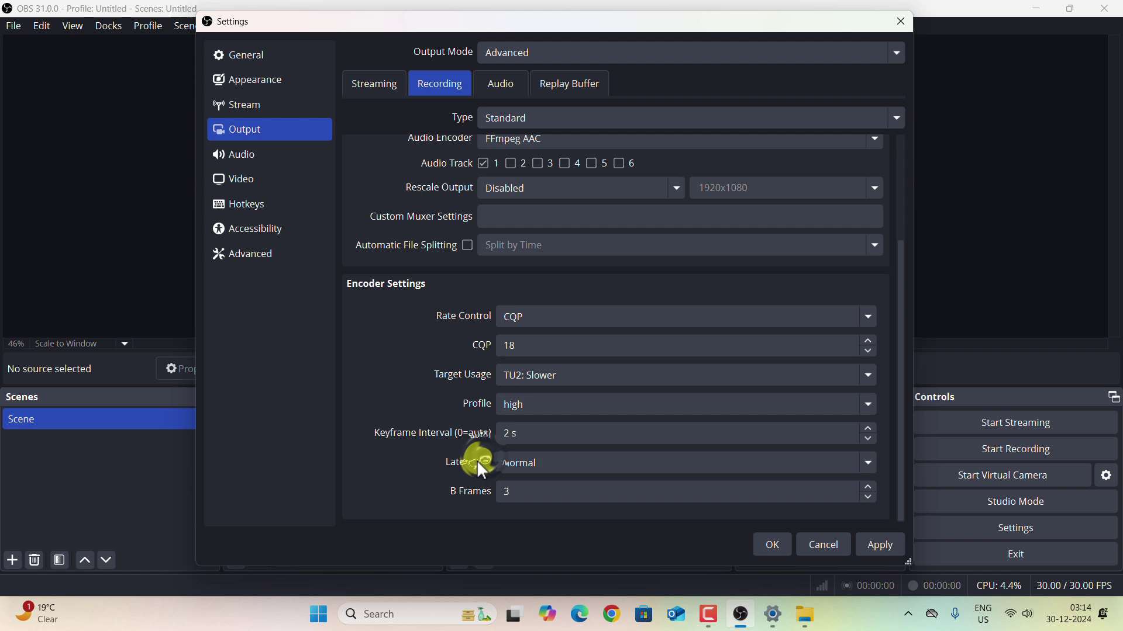
{"action": "mouse_move", "coordinate": [480, 460]}
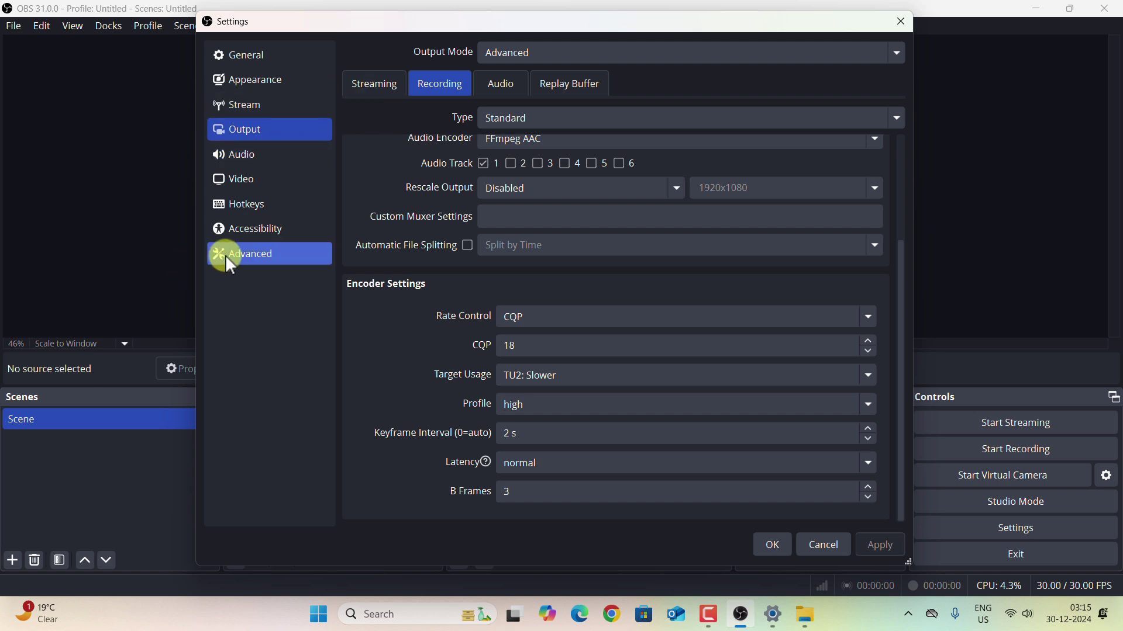
- Relaunch OBS and make a short test recording, starting and then stopping it
{"action": "left_click", "coordinate": [250, 252]}
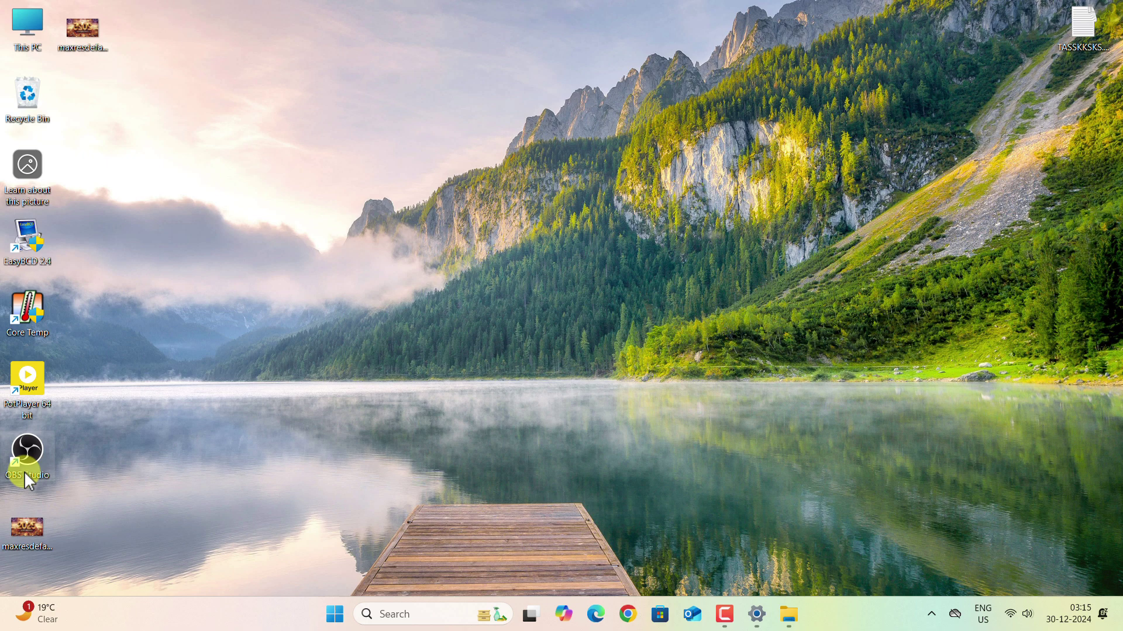
{"action": "double_click", "coordinate": [24, 472]}
{"action": "left_click", "coordinate": [974, 449]}
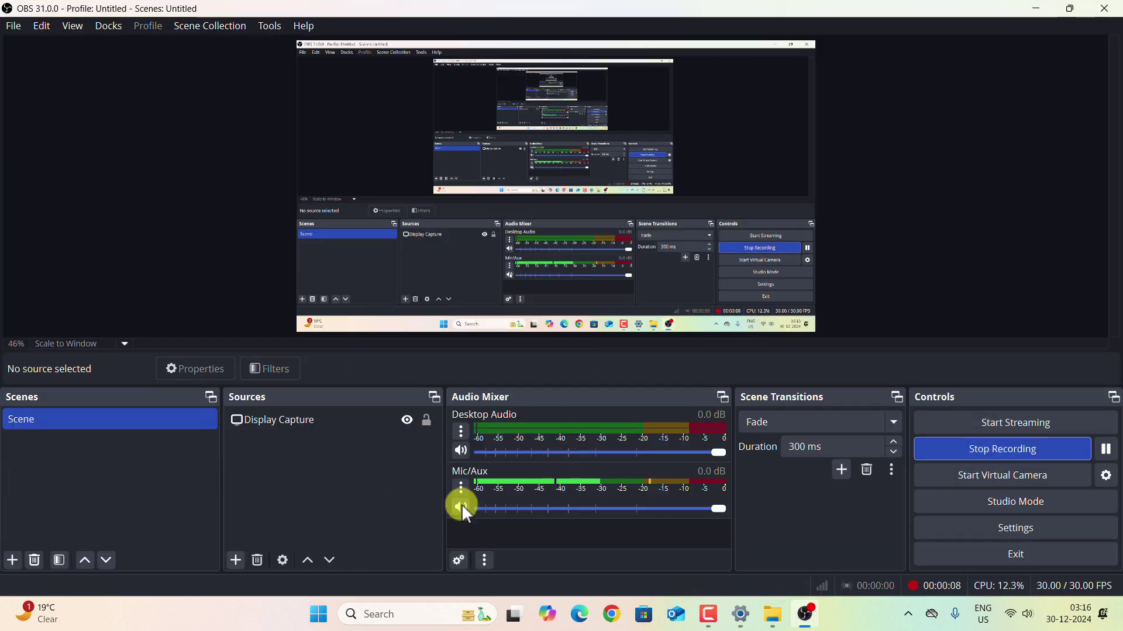
{"action": "left_click", "coordinate": [1035, 8]}
{"action": "right_click", "coordinate": [266, 154]}
{"action": "key", "text": "super+e"}
{"action": "right_click", "coordinate": [307, 260]}
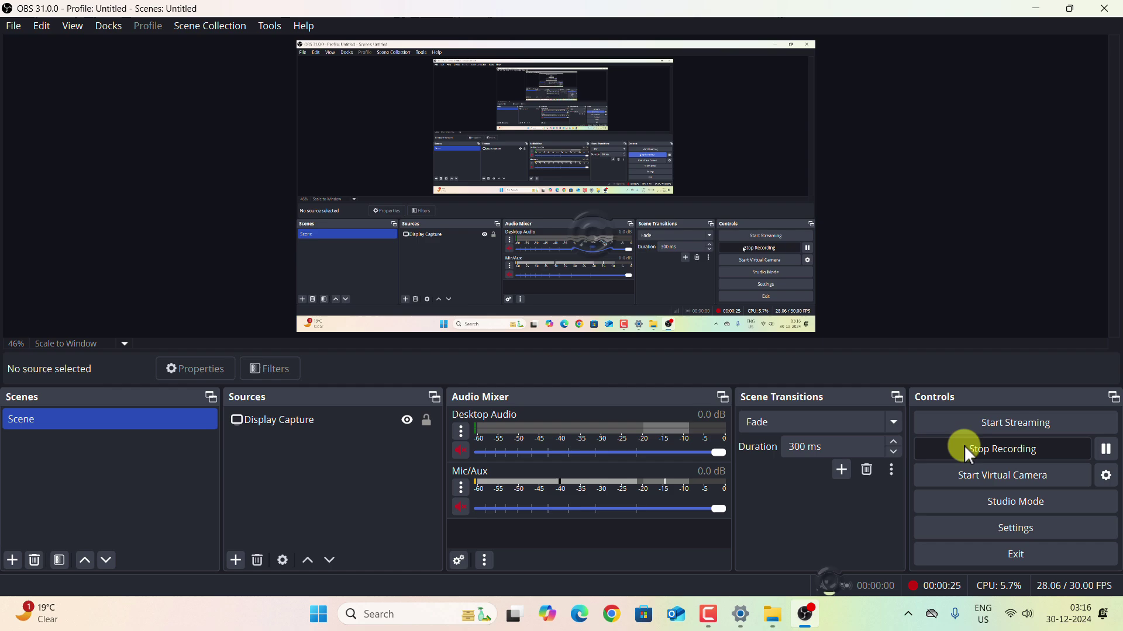
{"action": "left_click", "coordinate": [963, 445]}
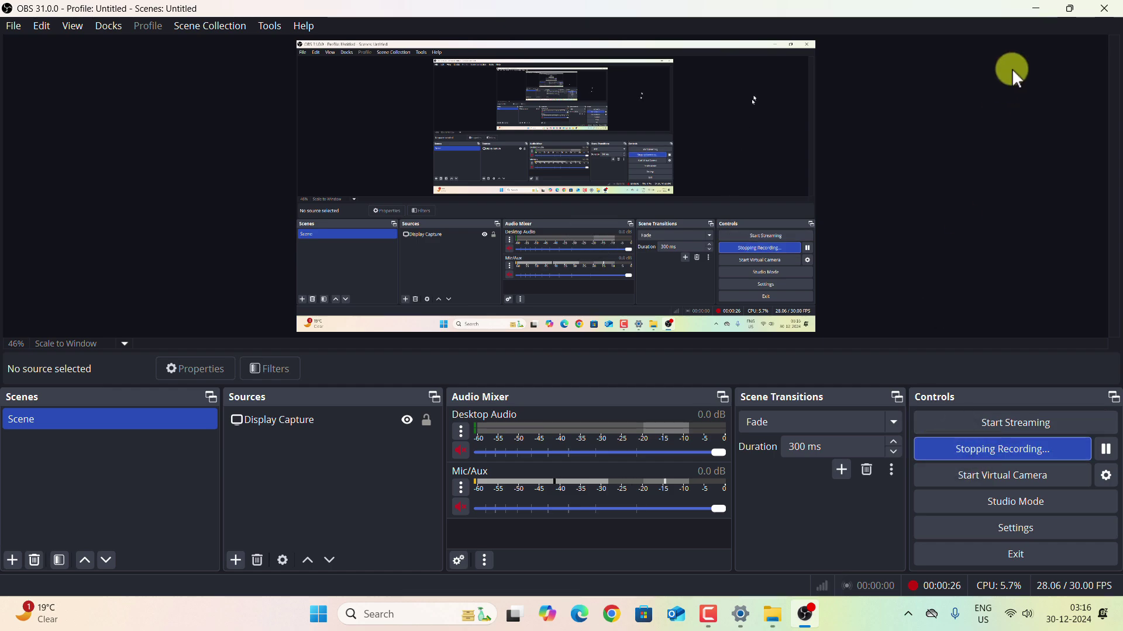
{"action": "left_click", "coordinate": [1035, 8]}
{"action": "double_click", "coordinate": [26, 35]}
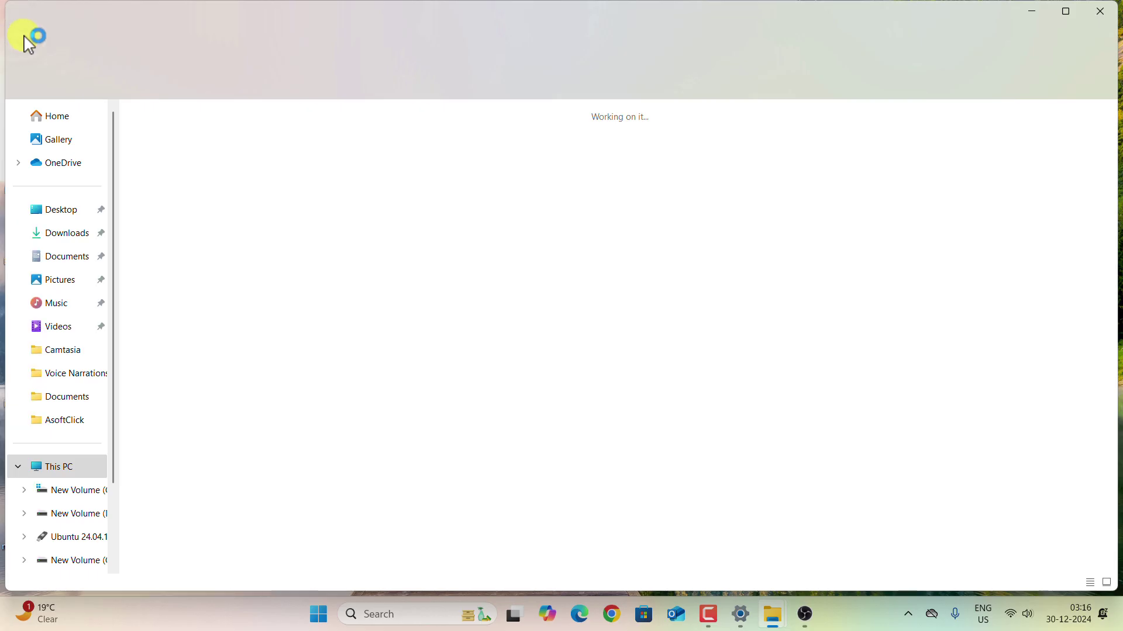
{"action": "left_click", "coordinate": [64, 326]}
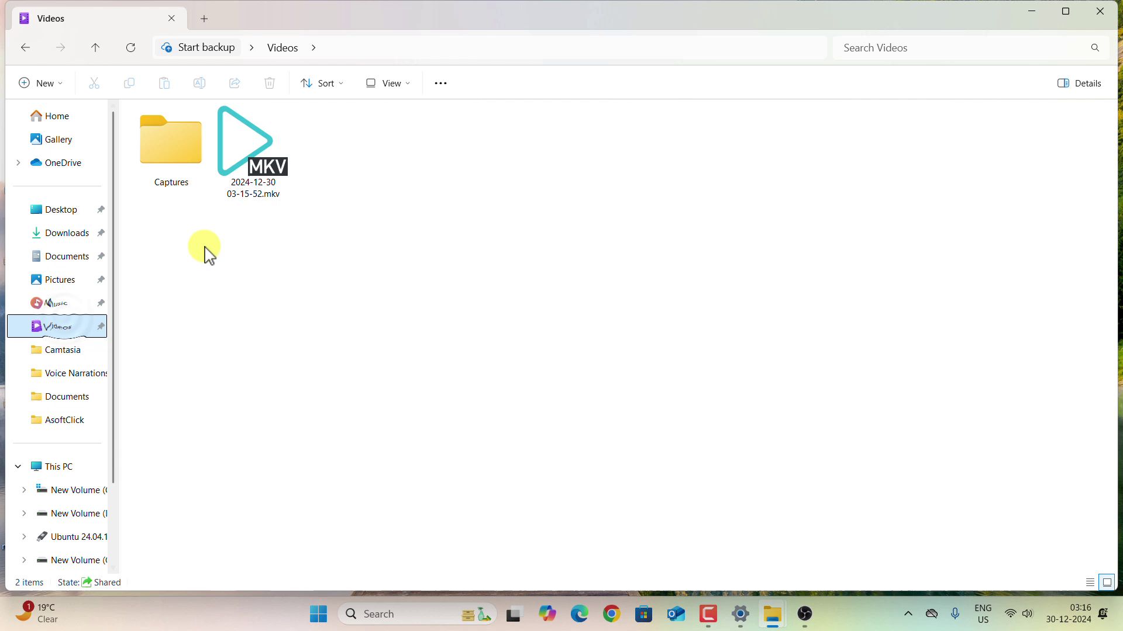
{"action": "left_click", "coordinate": [805, 614]}
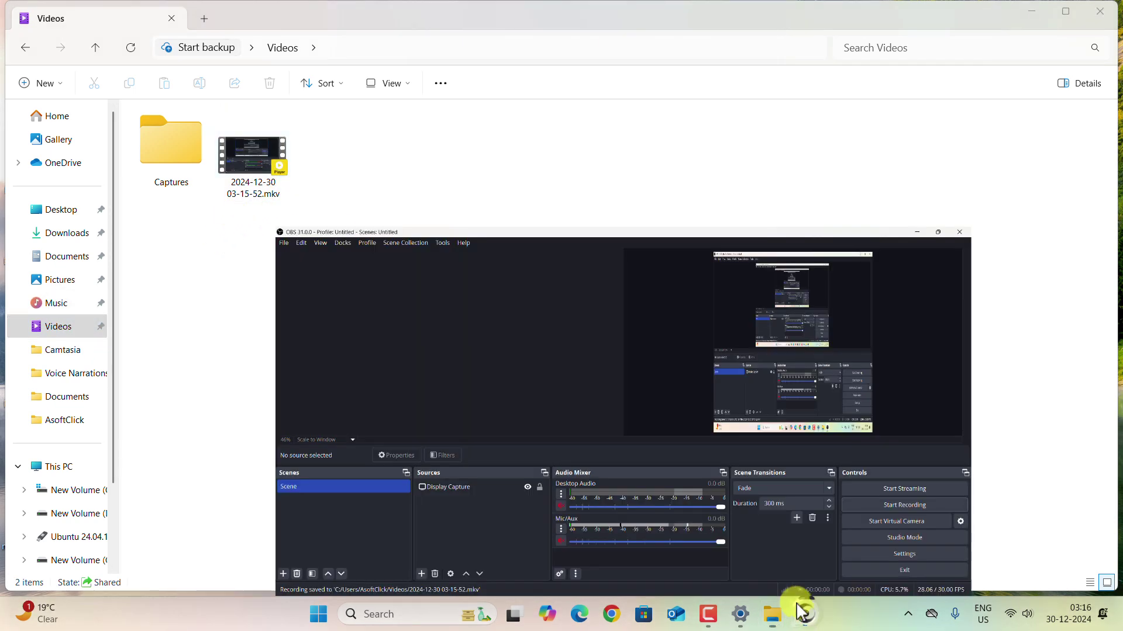
{"action": "left_click", "coordinate": [14, 26]}
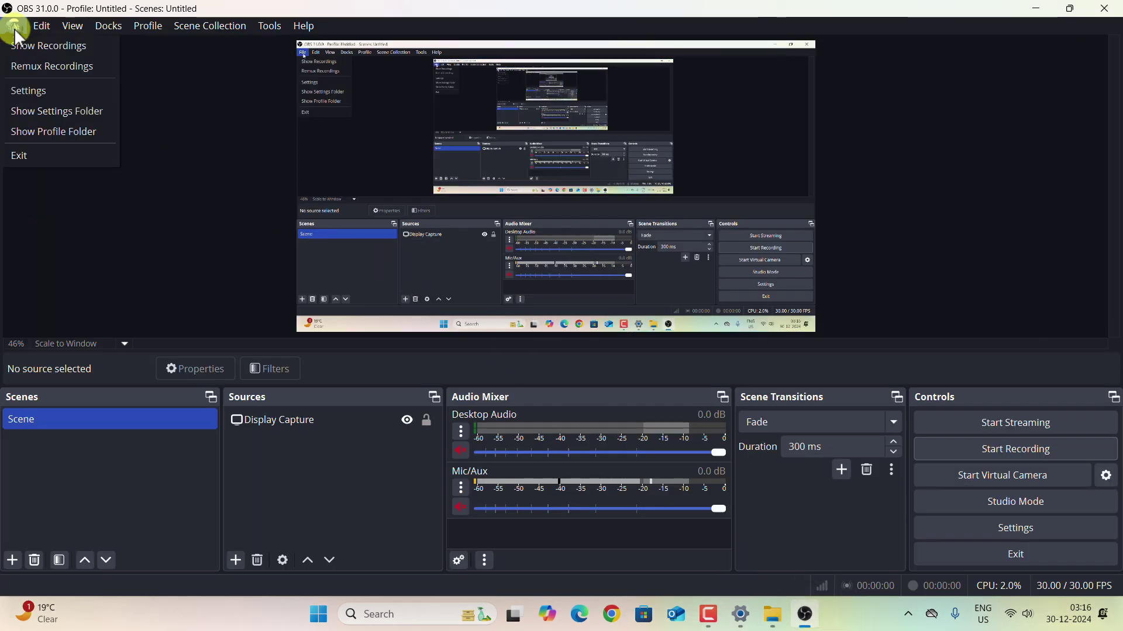
{"action": "left_click", "coordinate": [53, 69]}
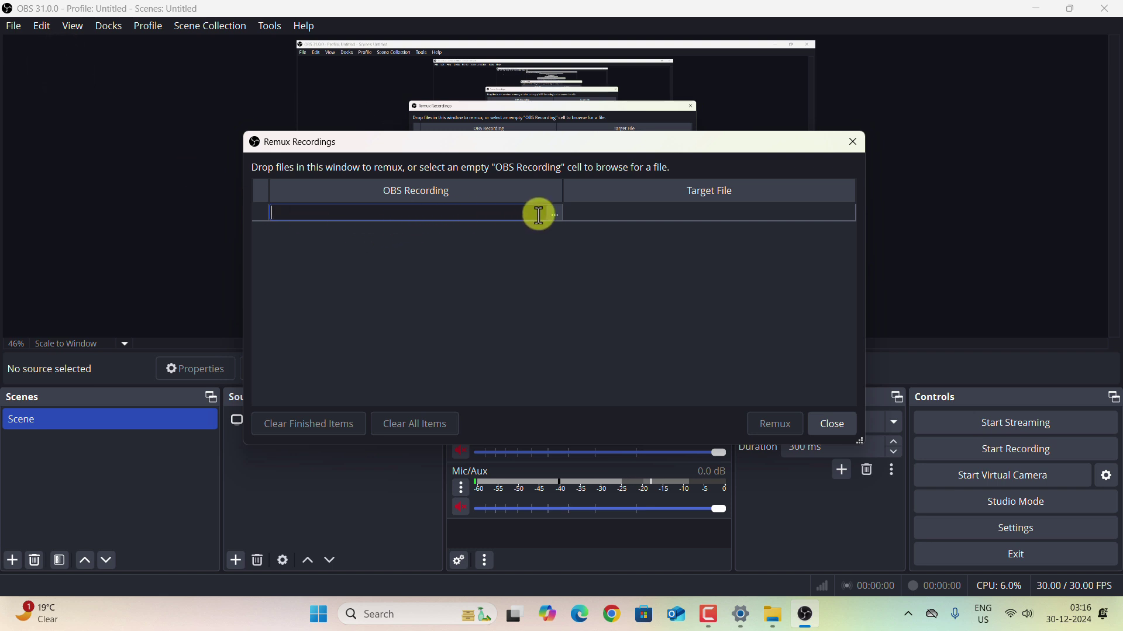
{"action": "left_click", "coordinate": [553, 210]}
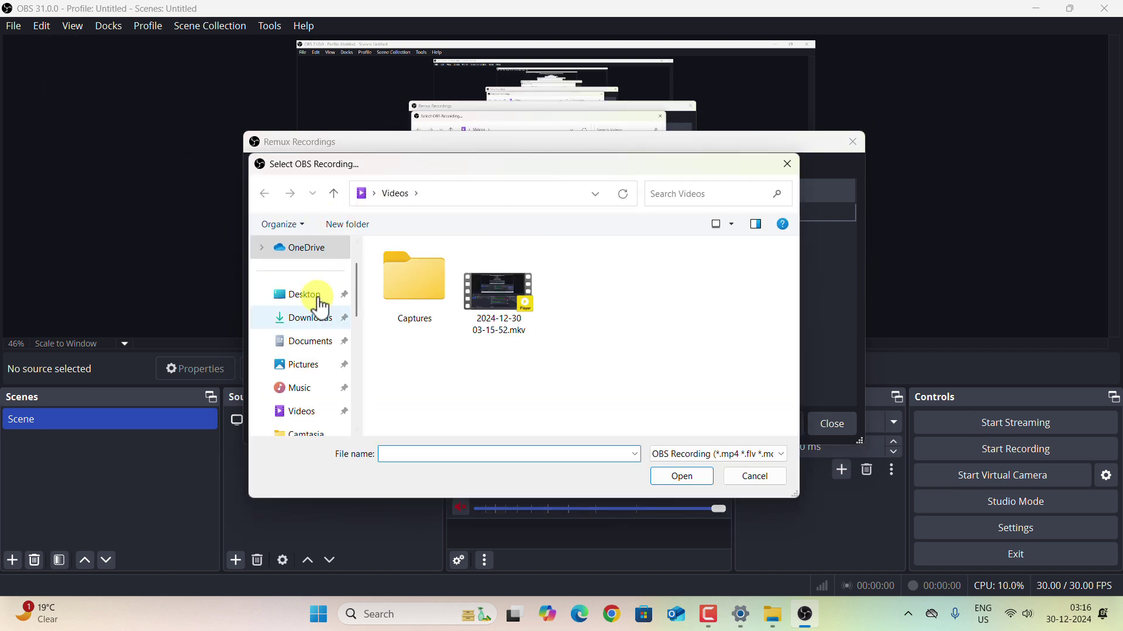
{"action": "left_click", "coordinate": [302, 411]}
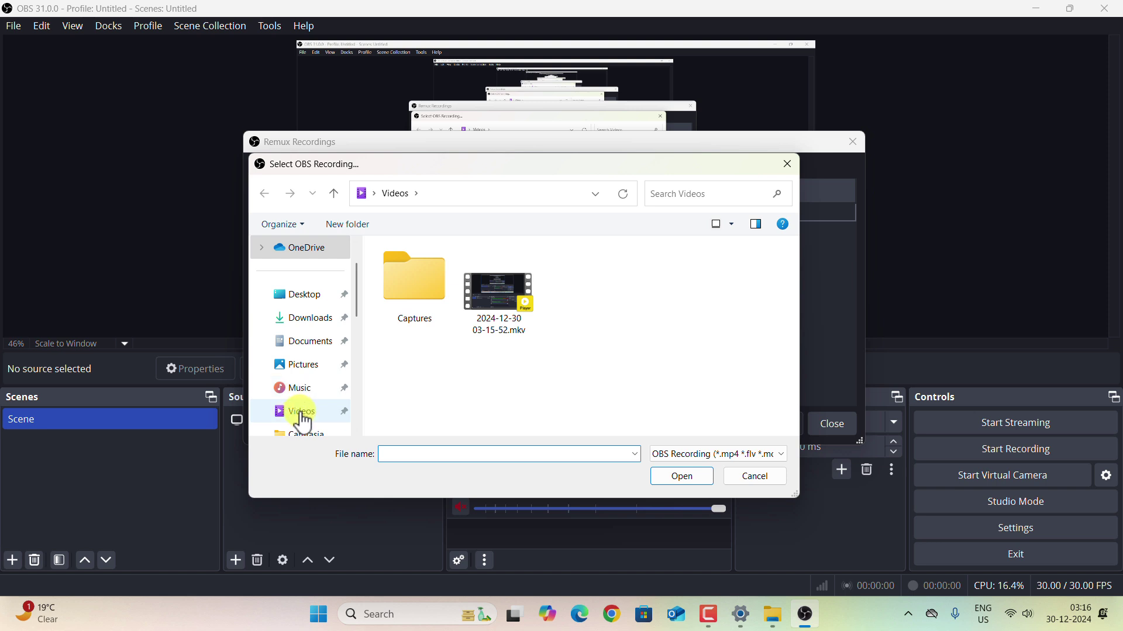
{"action": "left_click", "coordinate": [486, 324]}
{"action": "left_click", "coordinate": [681, 477]}
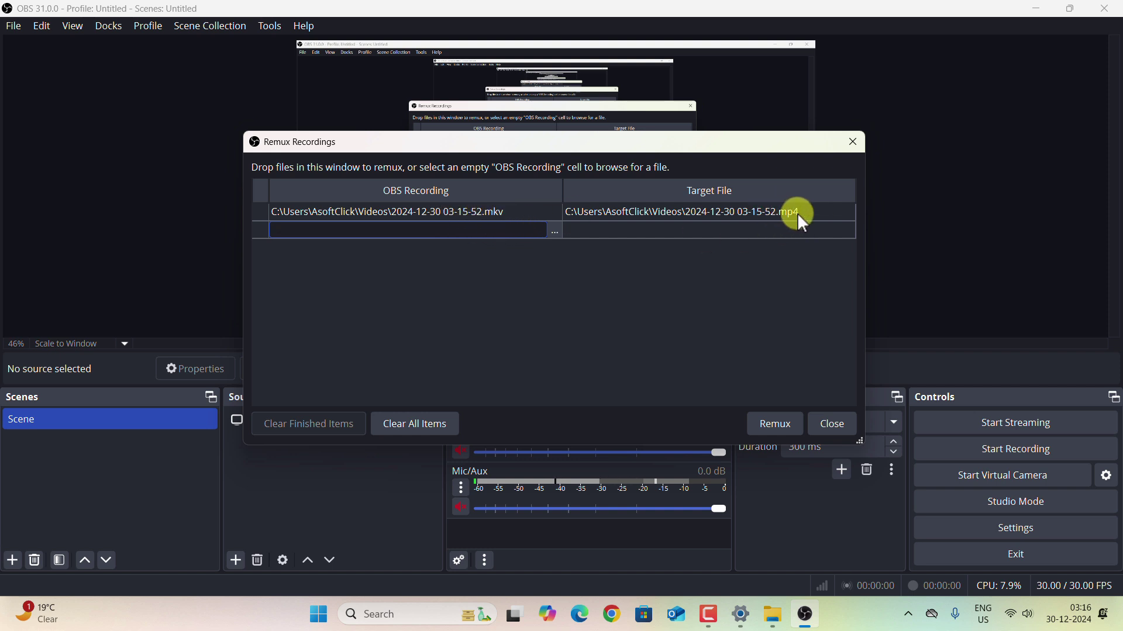
- Remux the recording to MP4, acknowledge the completion message, and close the remux window
{"action": "left_click", "coordinate": [778, 426]}
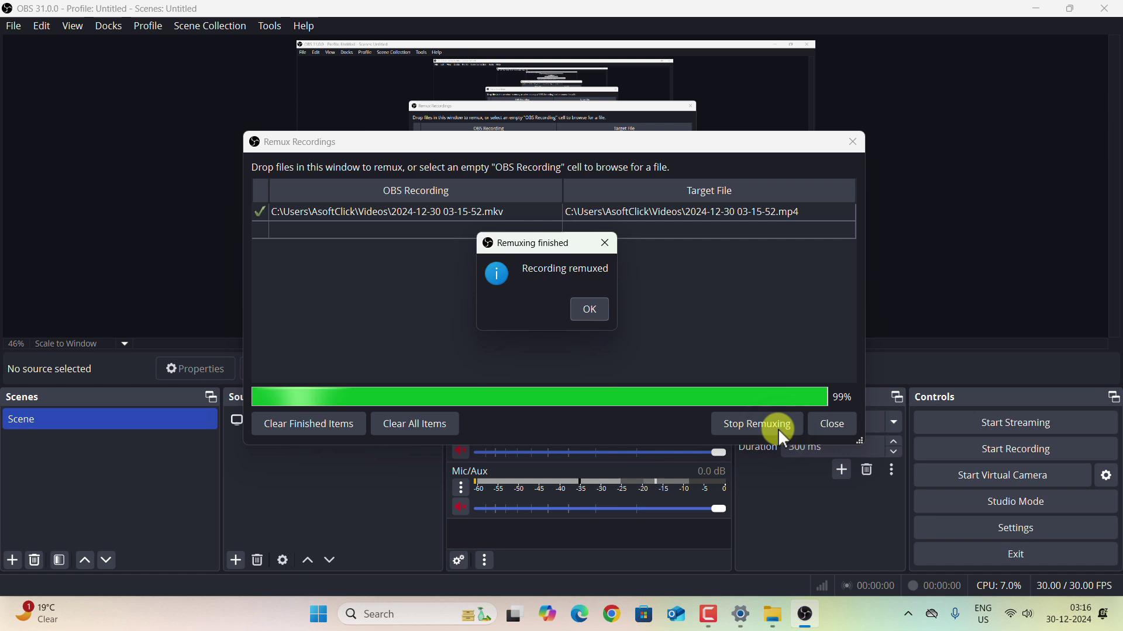
{"action": "left_click", "coordinate": [592, 309]}
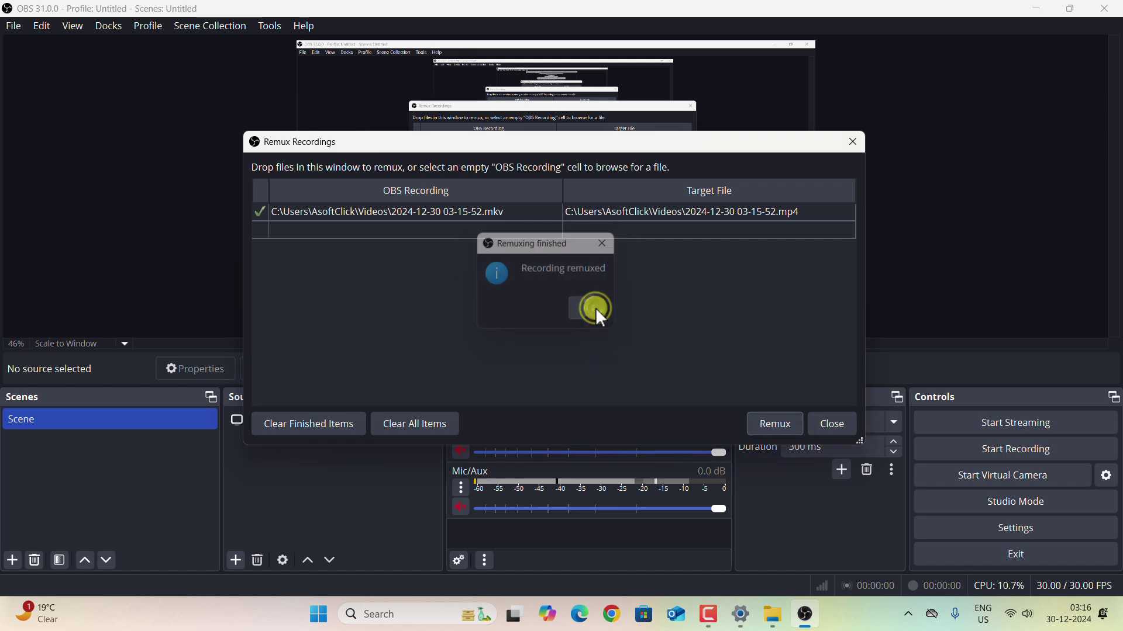
{"action": "left_click", "coordinate": [835, 427]}
{"action": "left_click", "coordinate": [1032, 8]}
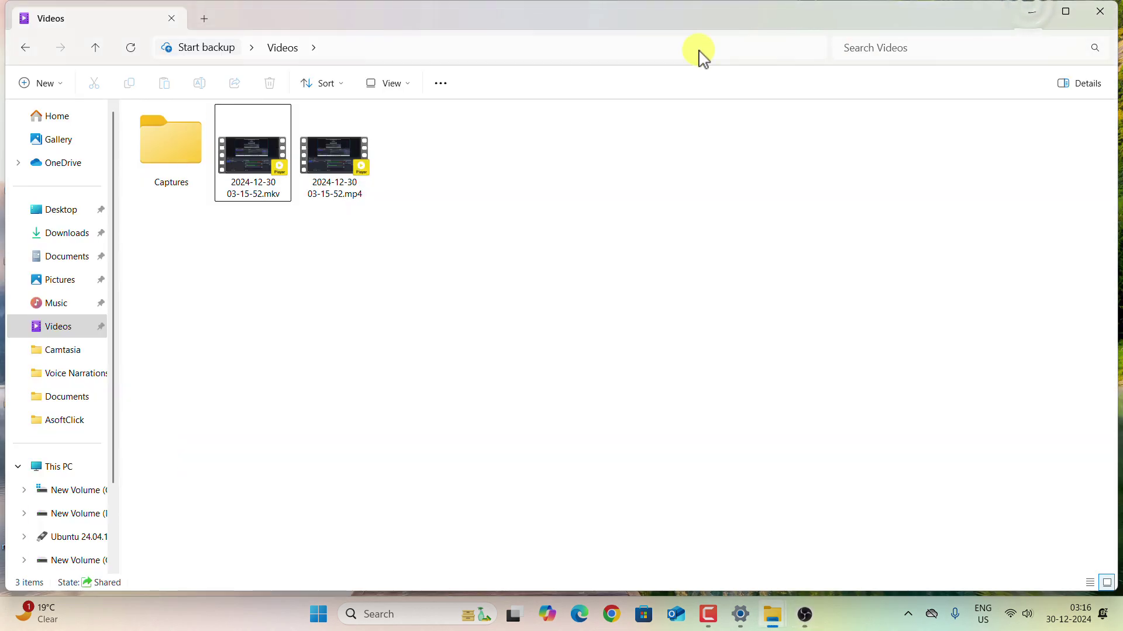
{"action": "left_click", "coordinate": [360, 196]}
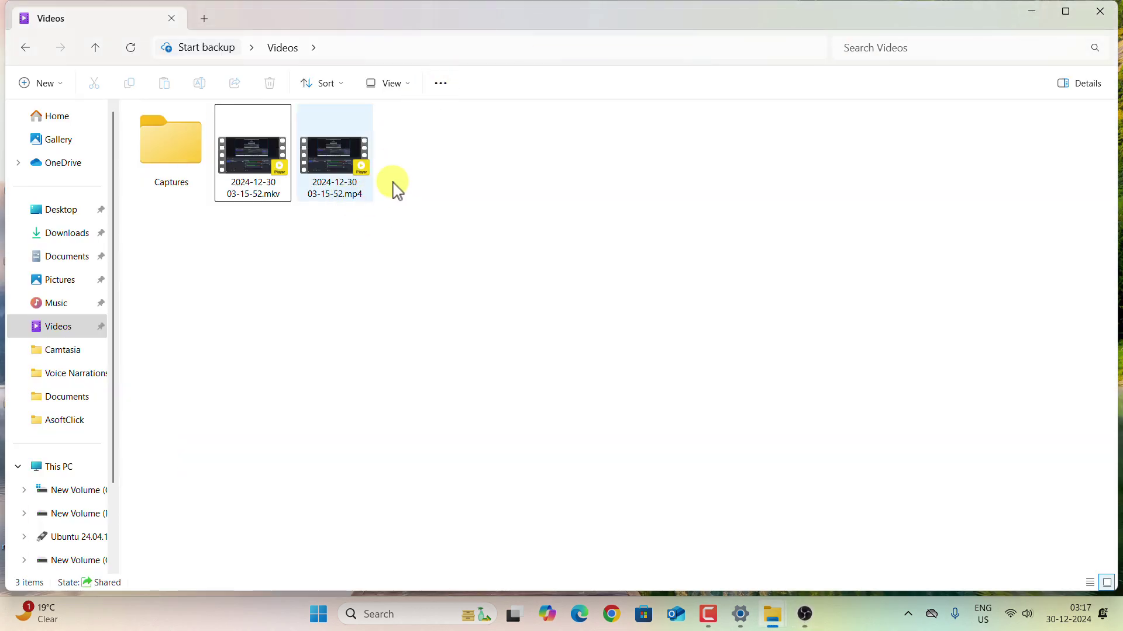
{"action": "left_click_drag", "start_coordinate": [252, 272], "coordinate": [475, 143]}
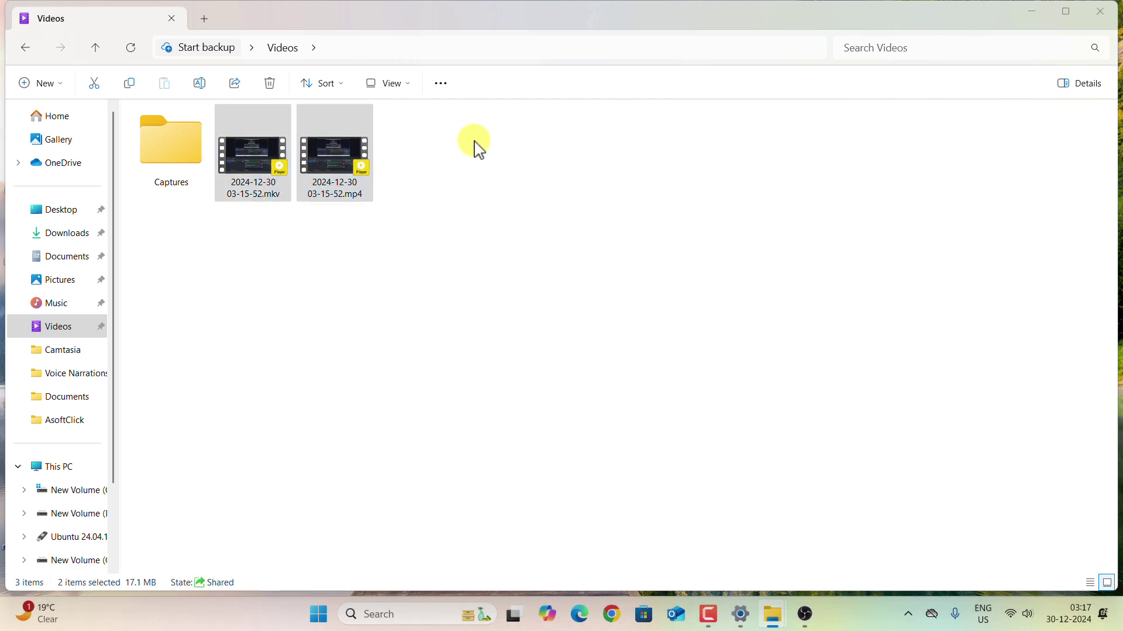
{"action": "key", "text": "Delete"}
{"action": "left_click", "coordinate": [805, 614]}
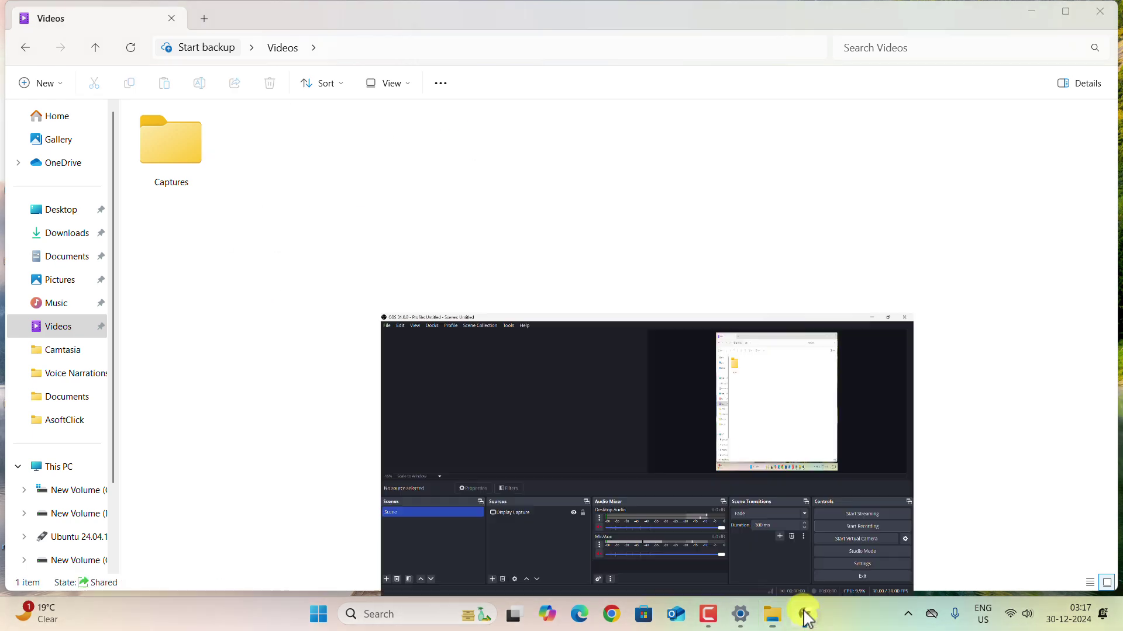
- Enable 'Automatically remux to mp4' in Advanced settings, save, and start a new recording
{"action": "left_click", "coordinate": [11, 26]}
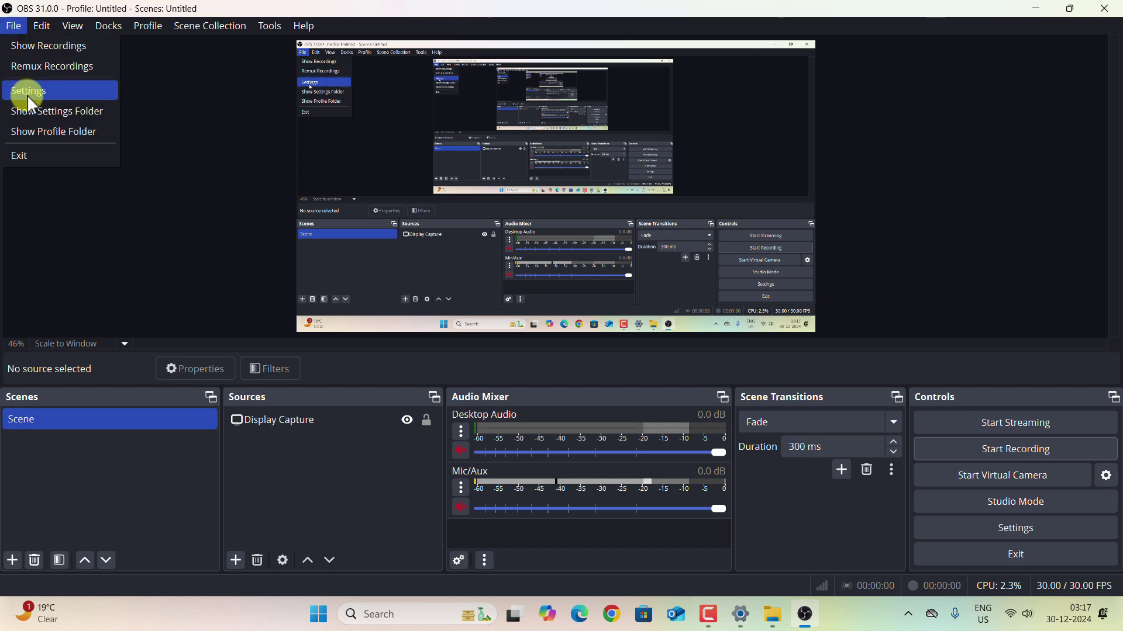
{"action": "left_click", "coordinate": [27, 93]}
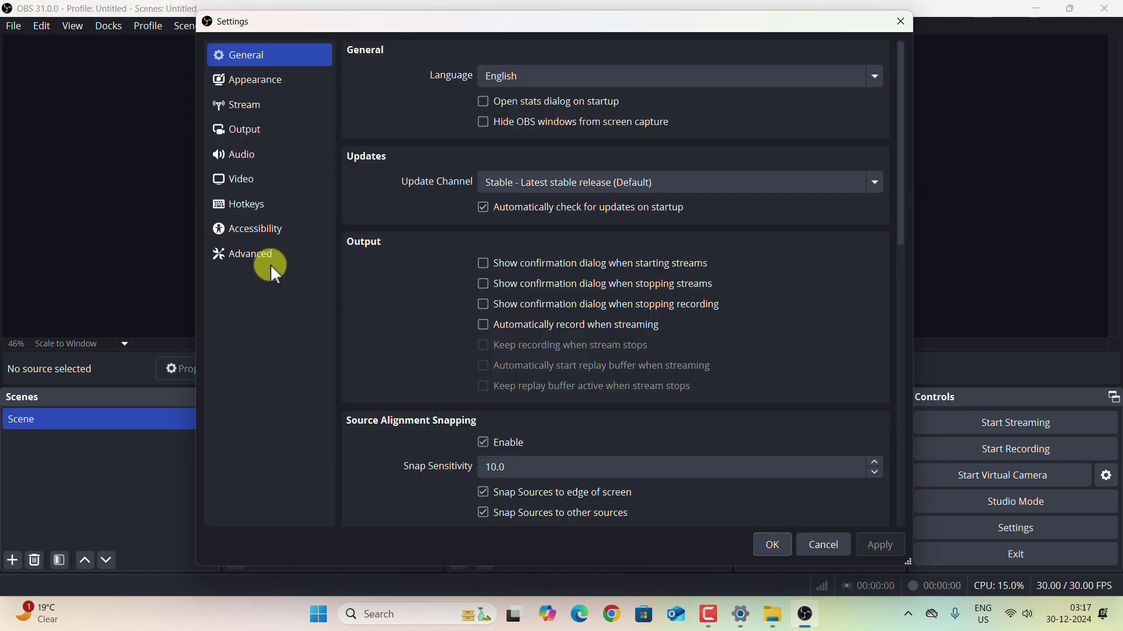
{"action": "left_click", "coordinate": [252, 253]}
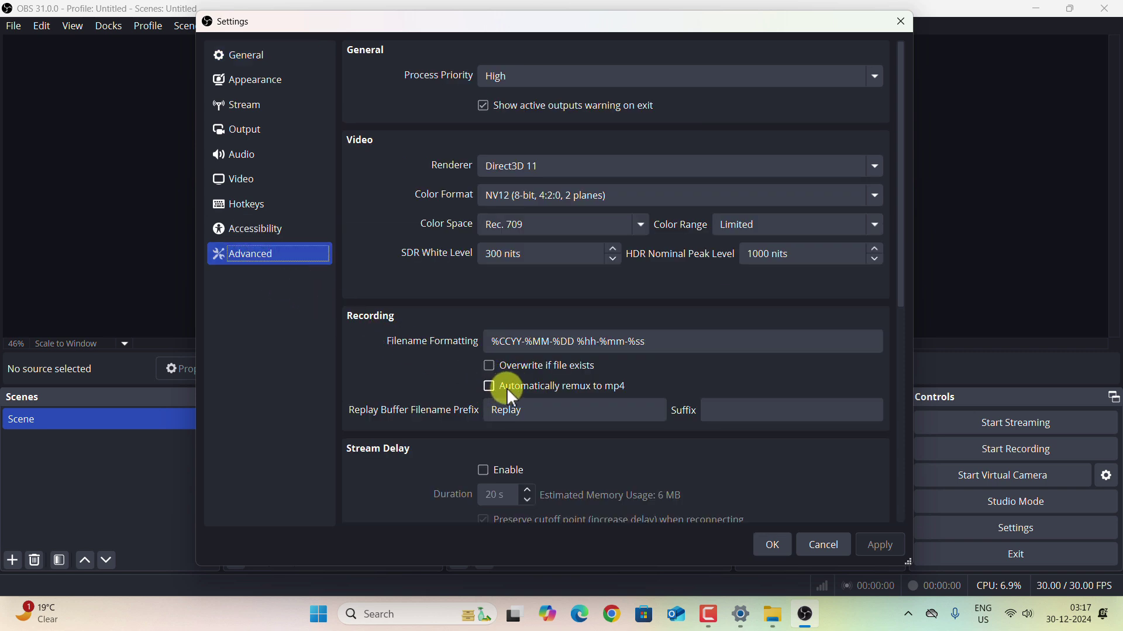
{"action": "left_click", "coordinate": [488, 387]}
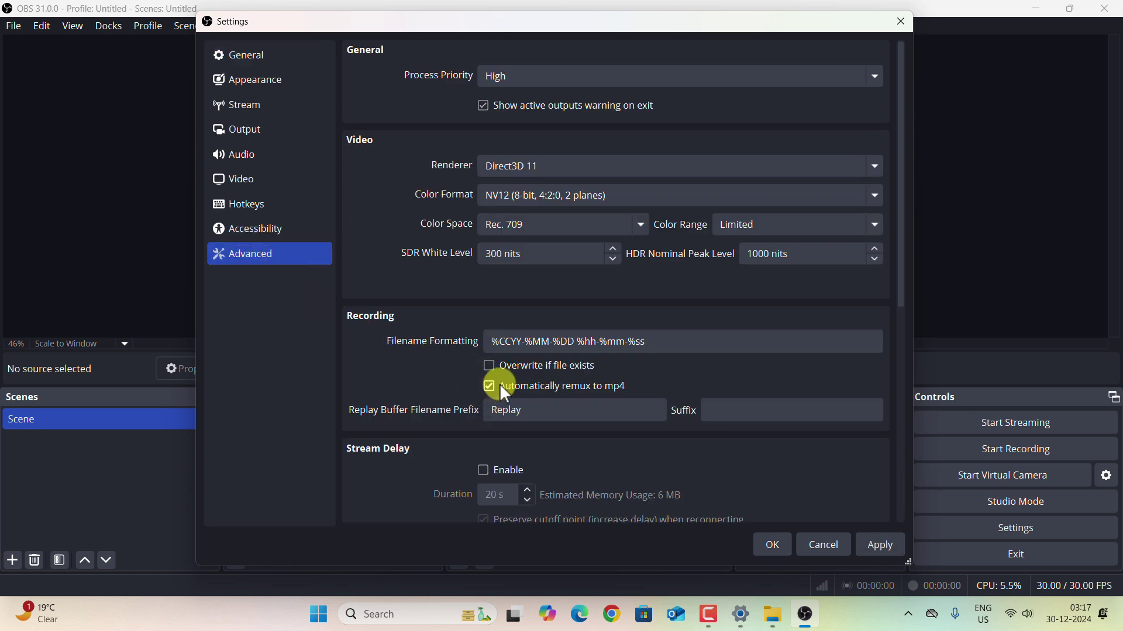
{"action": "left_click", "coordinate": [883, 545]}
{"action": "left_click", "coordinate": [773, 545]}
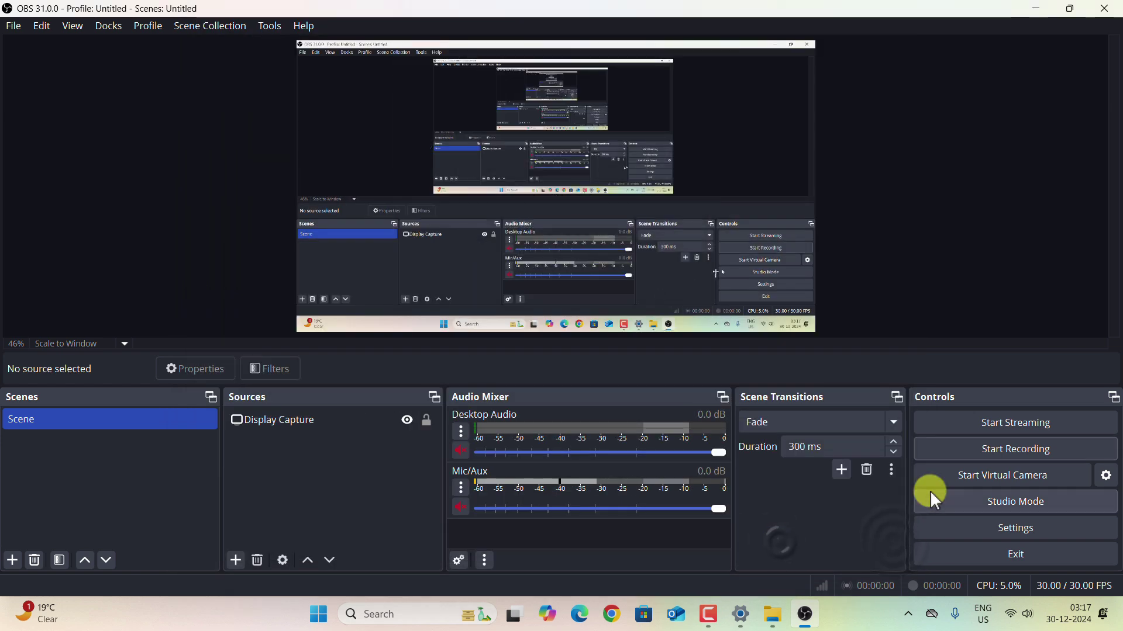
{"action": "left_click", "coordinate": [960, 452]}
{"action": "left_click", "coordinate": [1036, 9]}
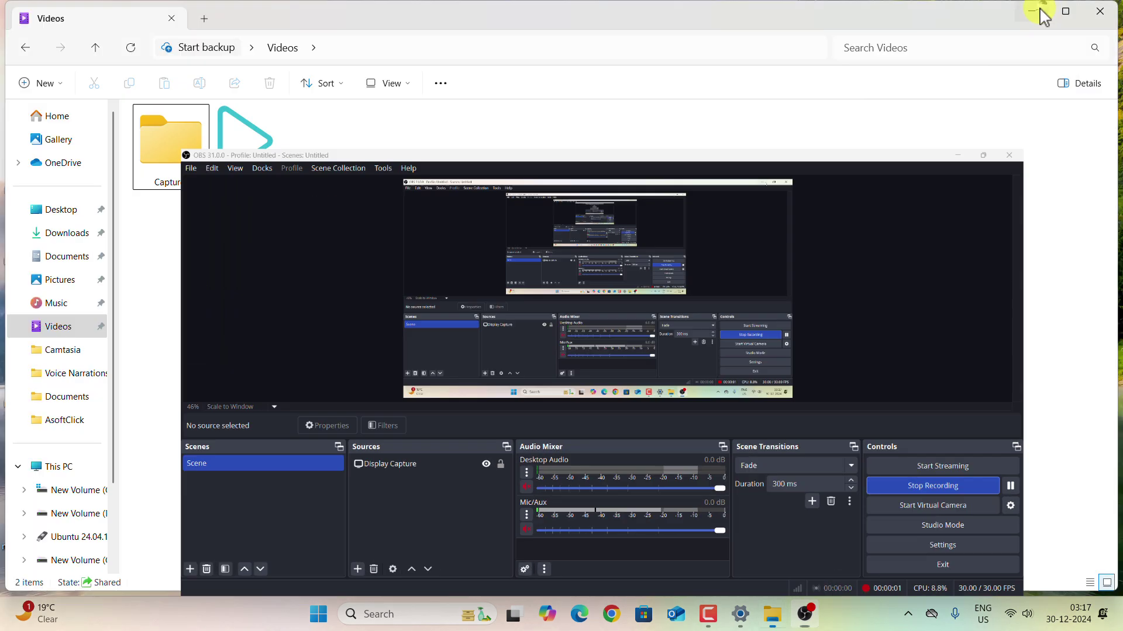
{"action": "left_click", "coordinate": [1034, 11]}
{"action": "left_click", "coordinate": [521, 157]}
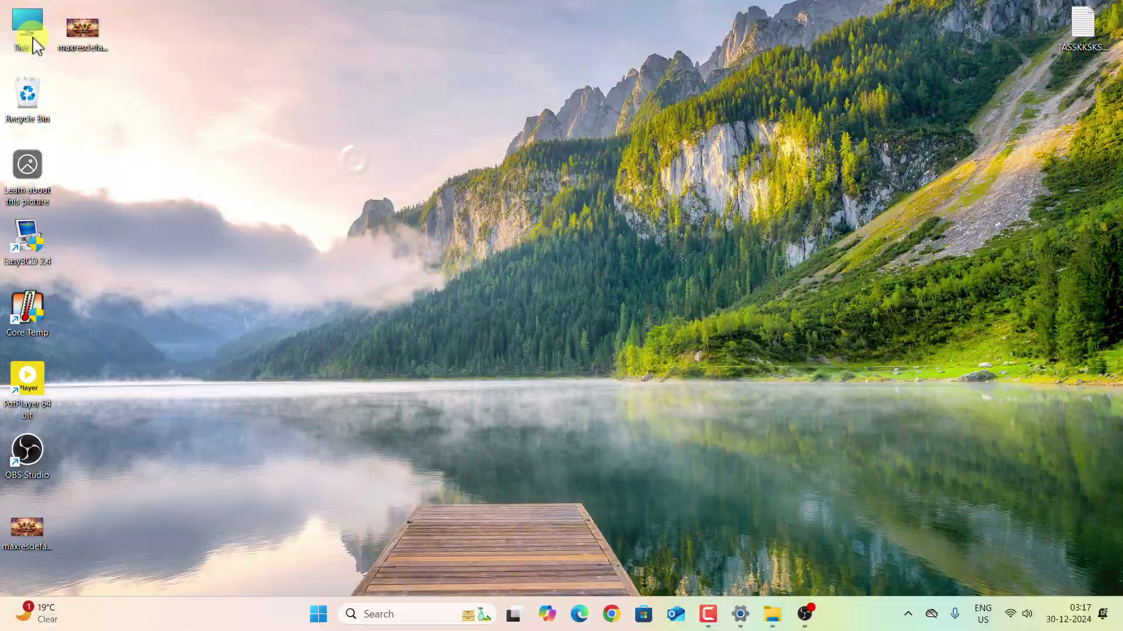
{"action": "double_click", "coordinate": [26, 26]}
{"action": "left_click", "coordinate": [57, 302]}
{"action": "left_click", "coordinate": [1032, 11]}
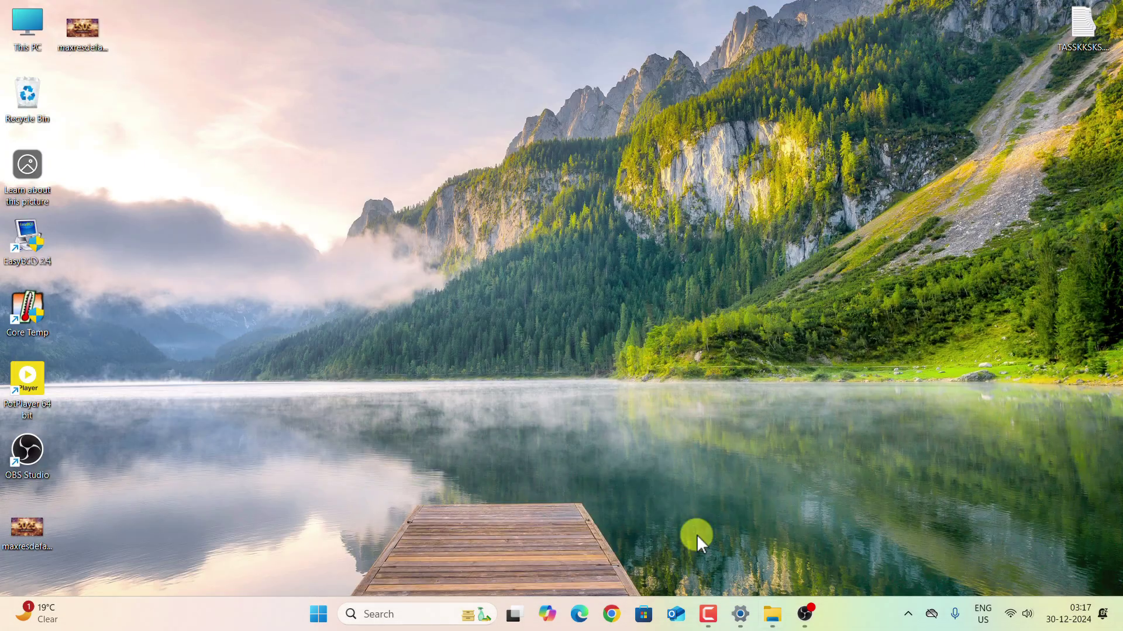
{"action": "left_click", "coordinate": [805, 613]}
{"action": "left_click", "coordinate": [998, 449]}
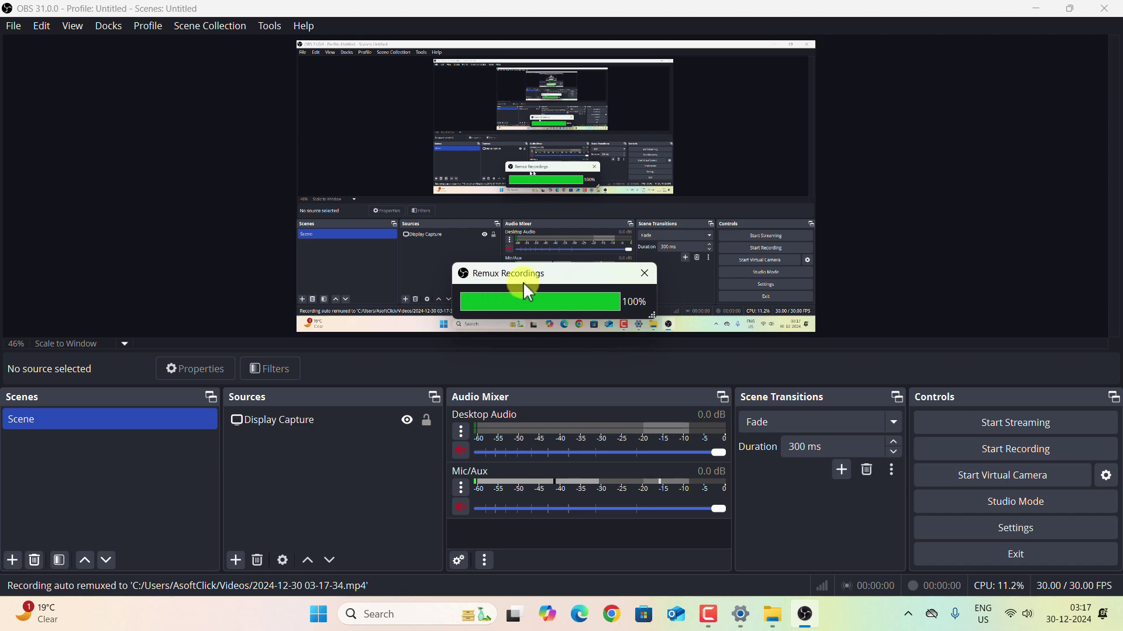
{"action": "left_click", "coordinate": [1104, 9]}
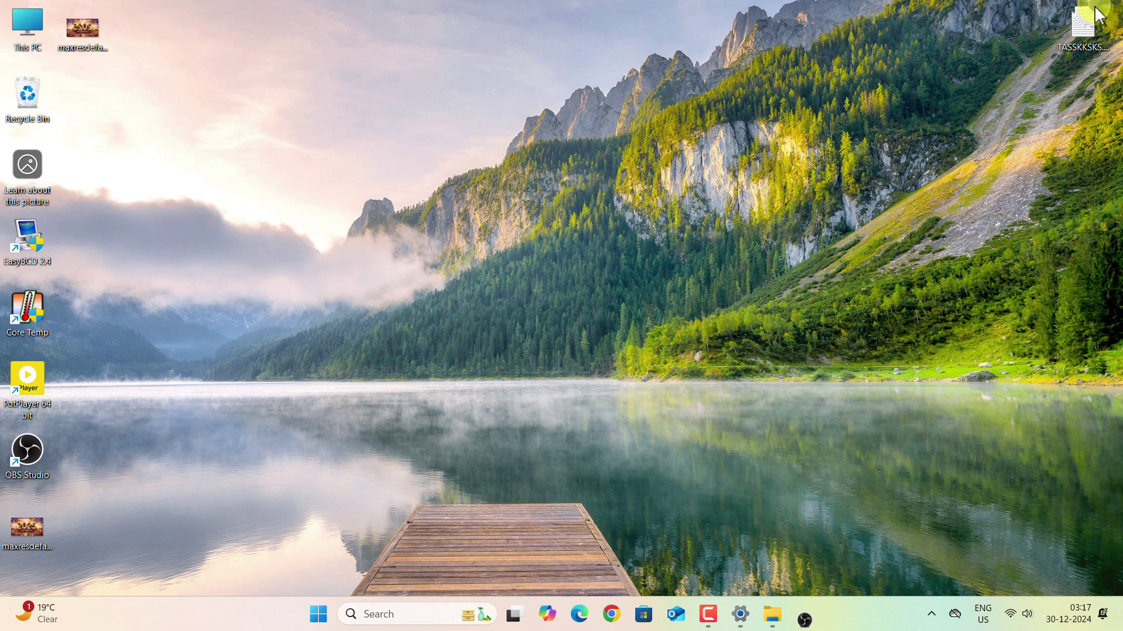
{"action": "double_click", "coordinate": [38, 39]}
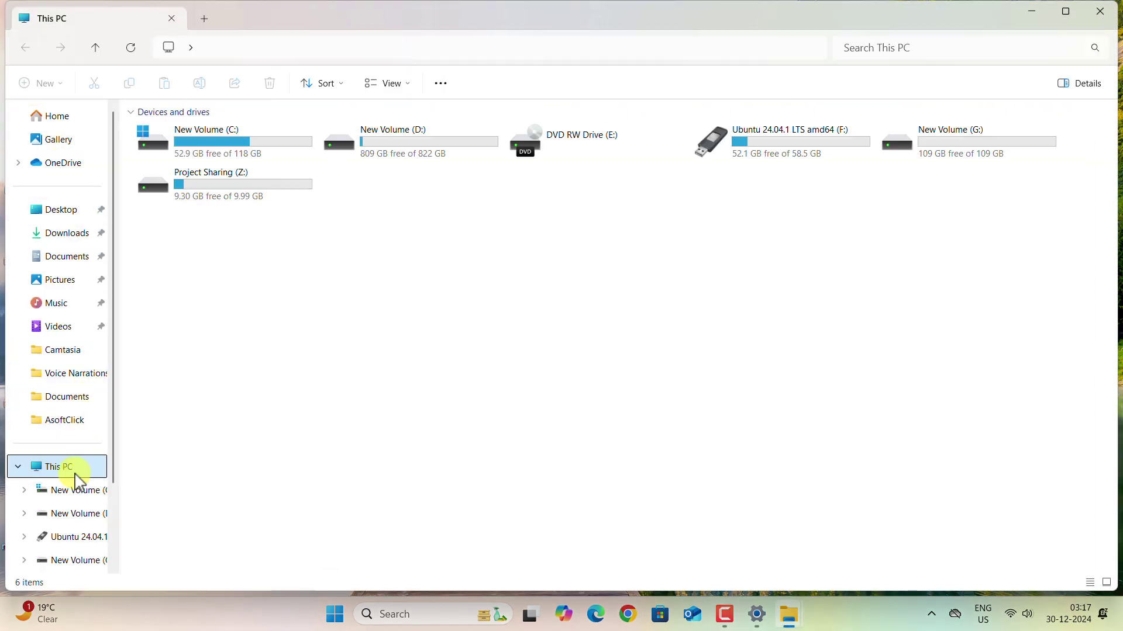
{"action": "left_click", "coordinate": [61, 329]}
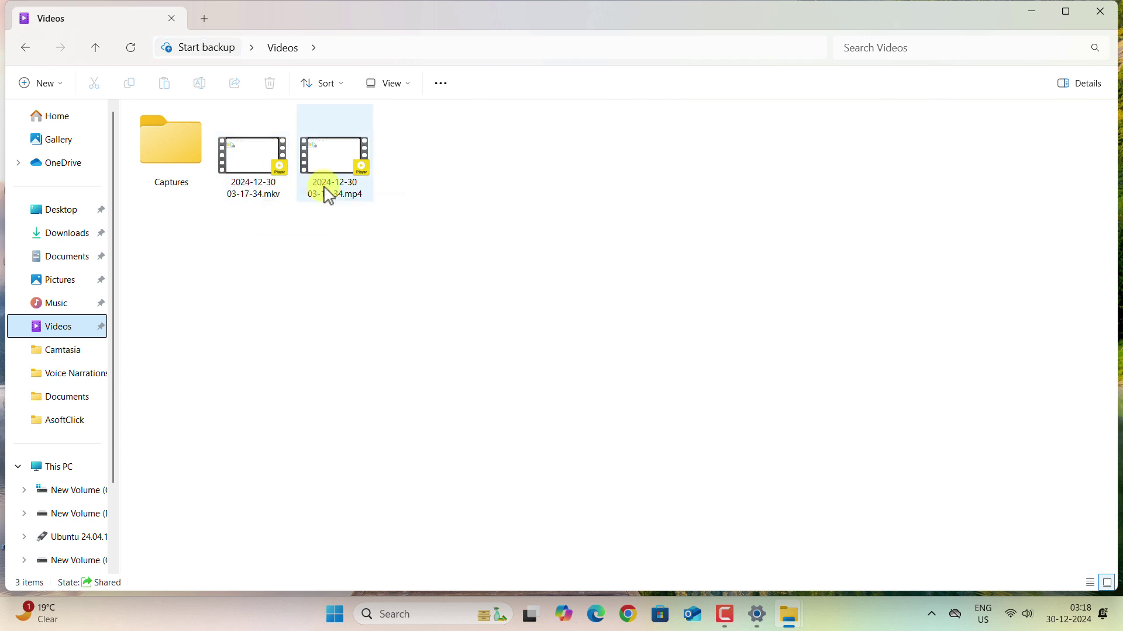
{"action": "mouse_move", "coordinate": [330, 194]}
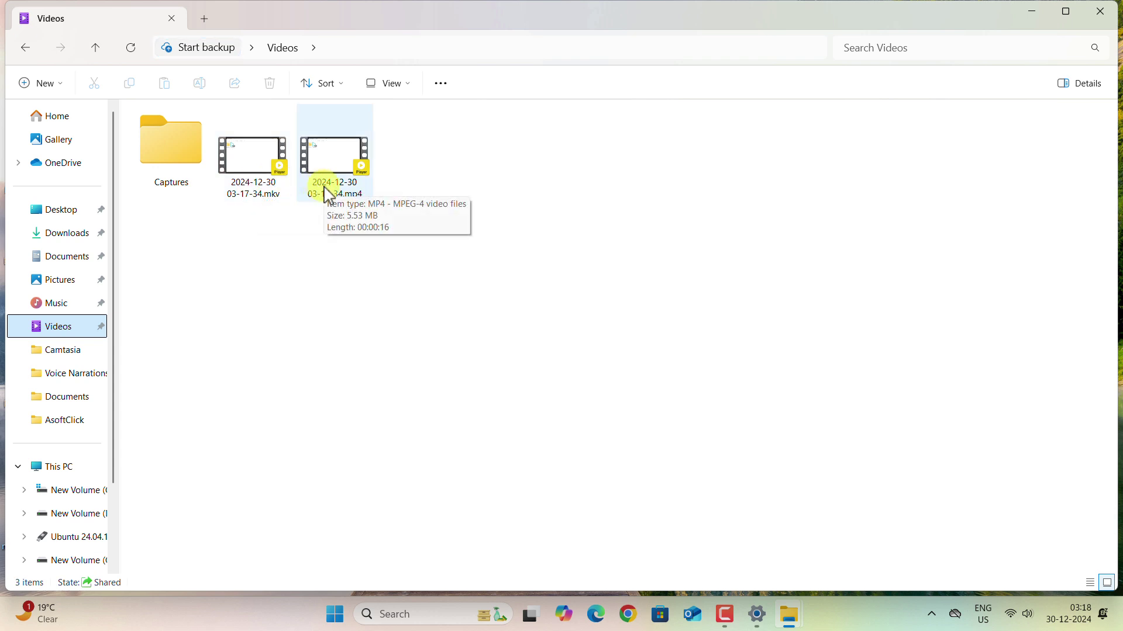
{"action": "left_click", "coordinate": [222, 261]}
{"action": "left_click", "coordinate": [263, 147]}
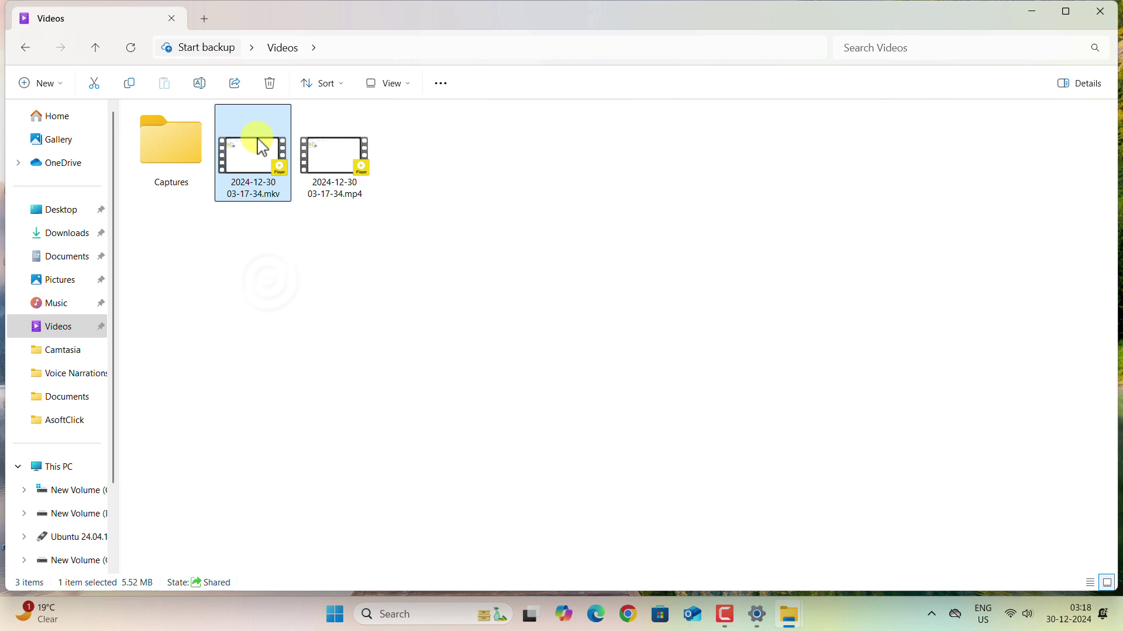
{"action": "left_click", "coordinate": [246, 210]}
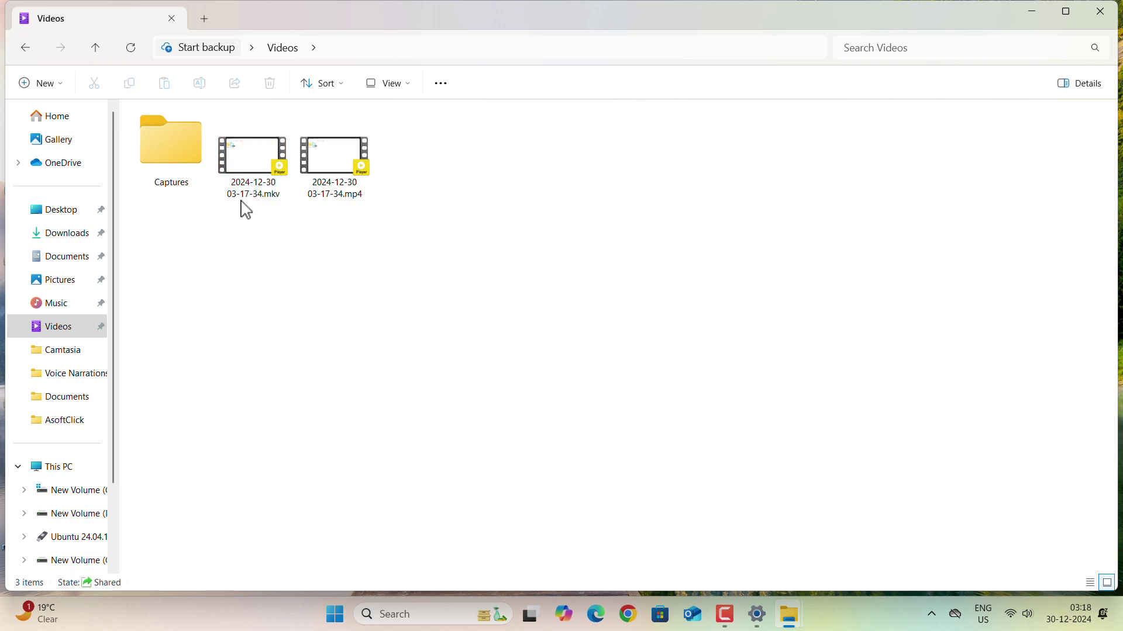